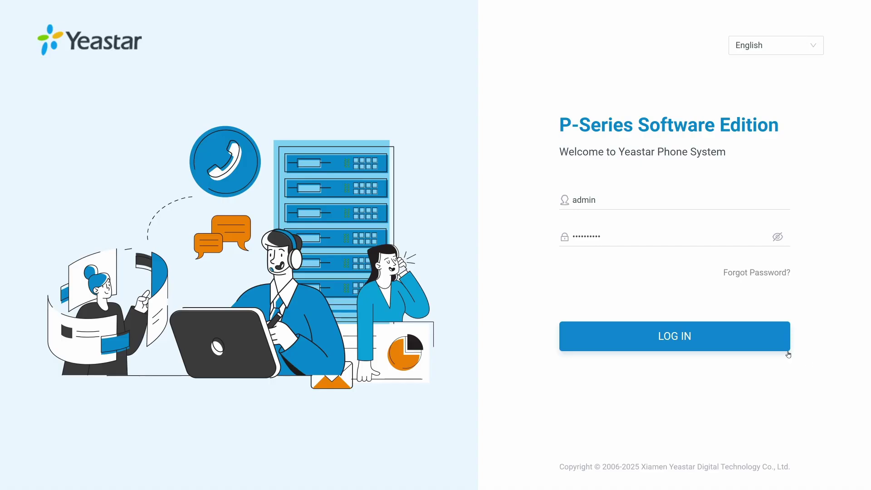
# - Sign in to the PBX web portal and open the Integrations > Fax settings
pyautogui.click(765, 346)
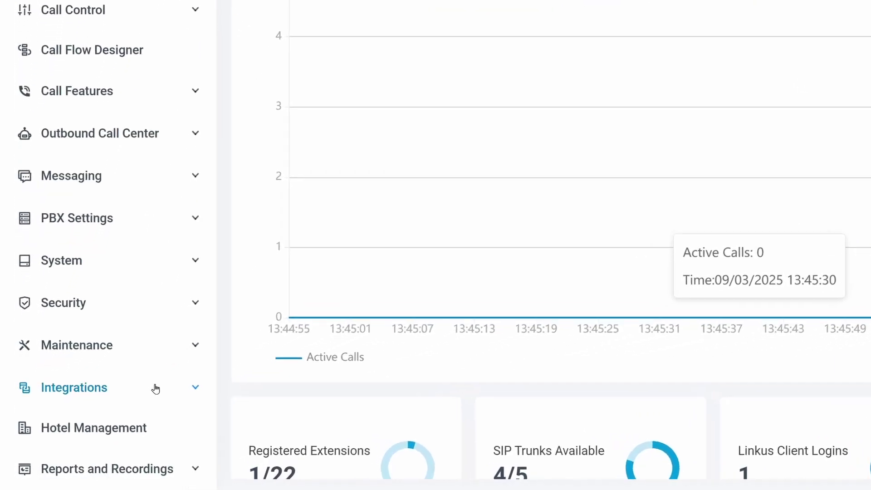
pyautogui.click(155, 389)
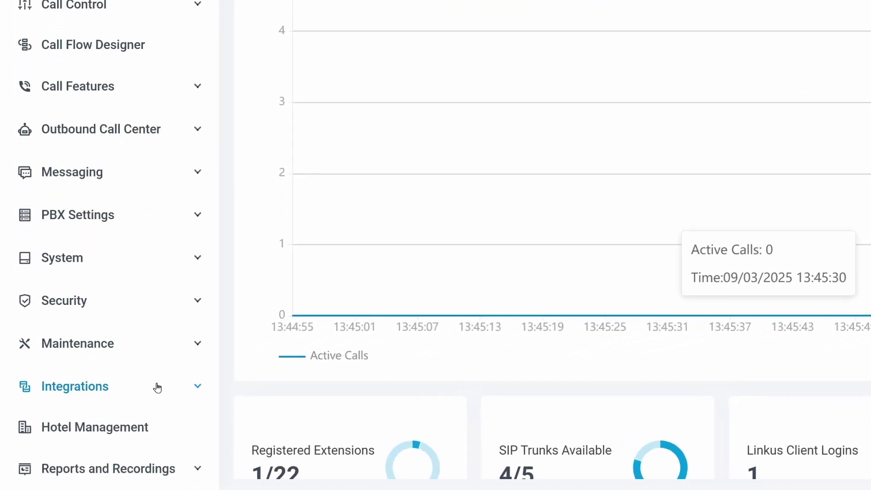
pyautogui.scroll(-9, 157, 388)
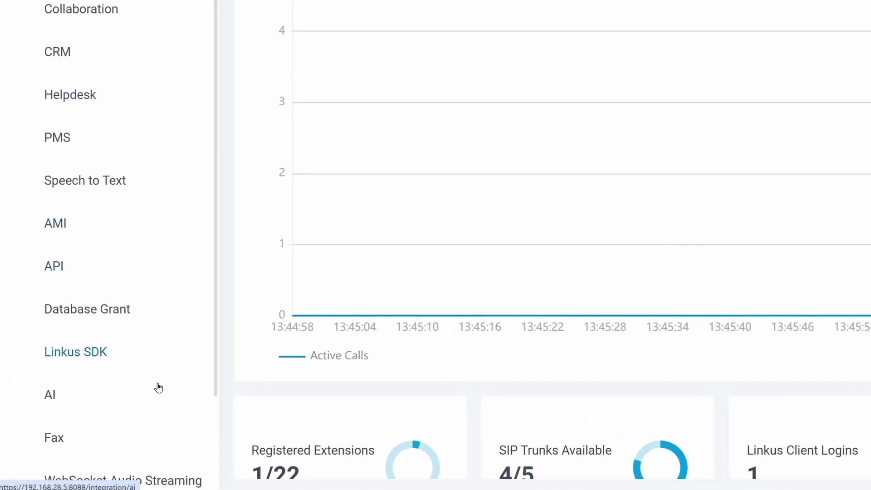
pyautogui.scroll(-1, 158, 388)
pyautogui.click(158, 387)
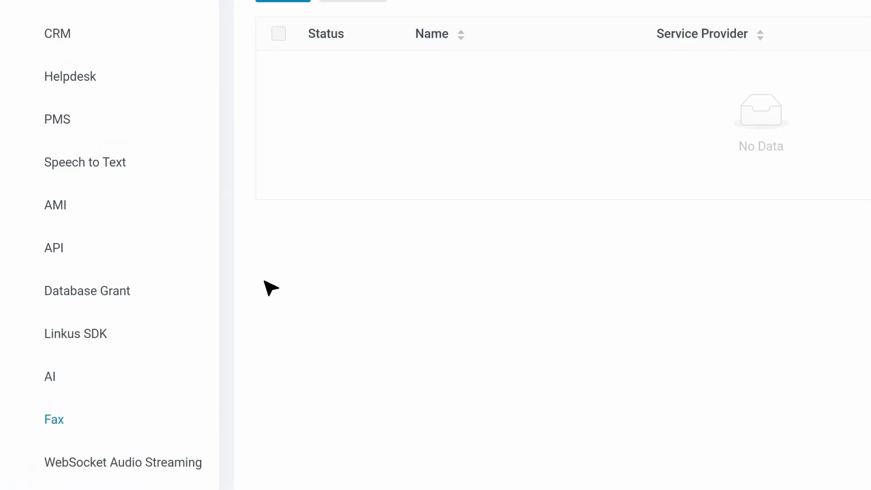
# - Start a new fax integration with Telnyx as the provider and copy its Webhook URL
pyautogui.click(282, 86)
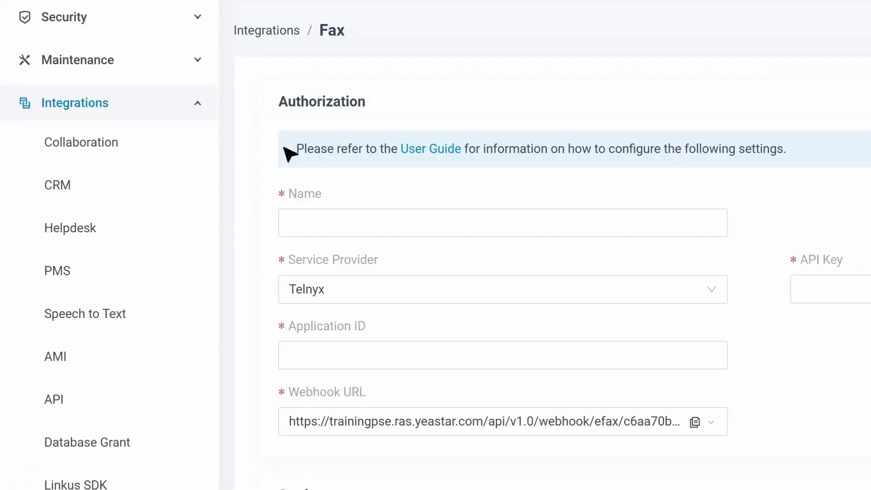
pyautogui.click(625, 297)
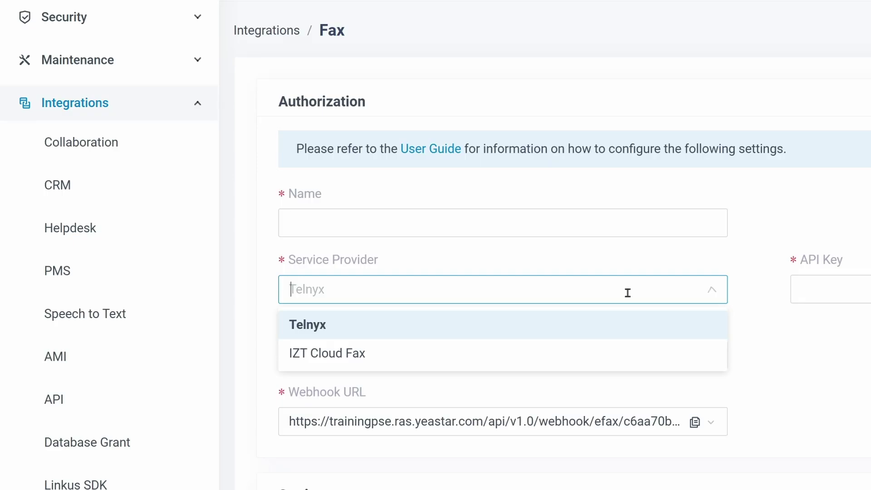
pyautogui.click(783, 372)
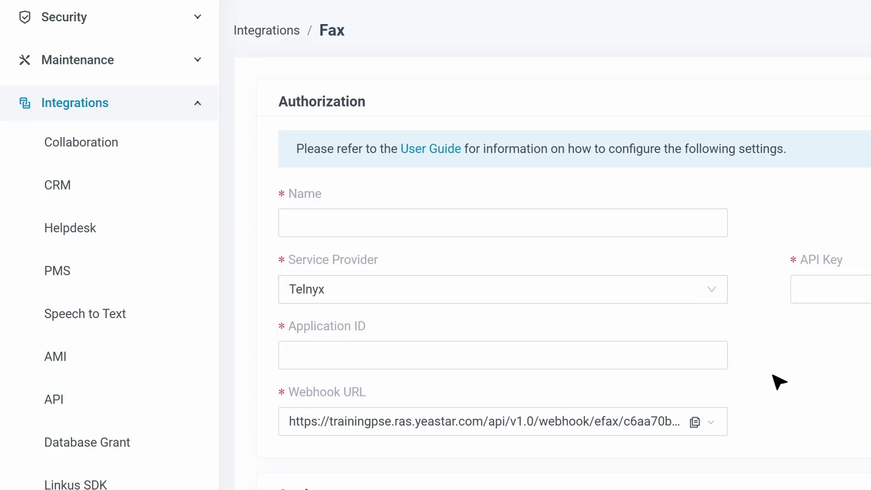
pyautogui.click(696, 423)
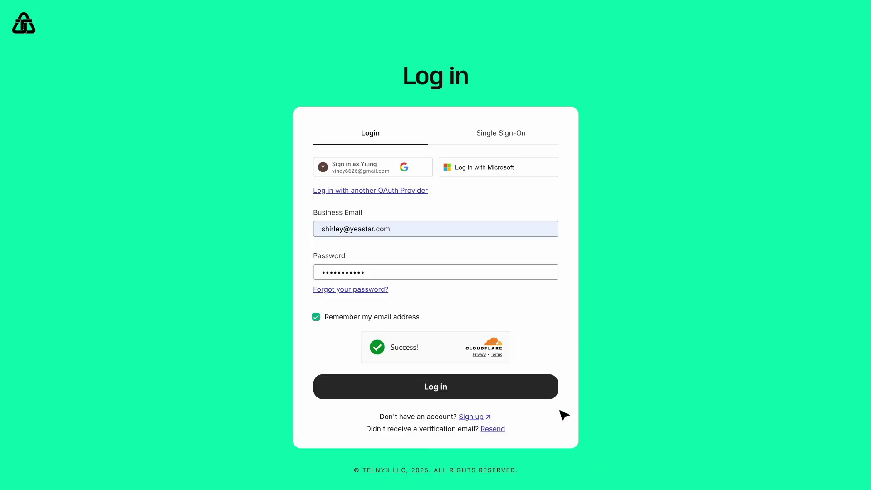
# - Sign in to Telnyx and create a new API key with no expiration
pyautogui.click(527, 388)
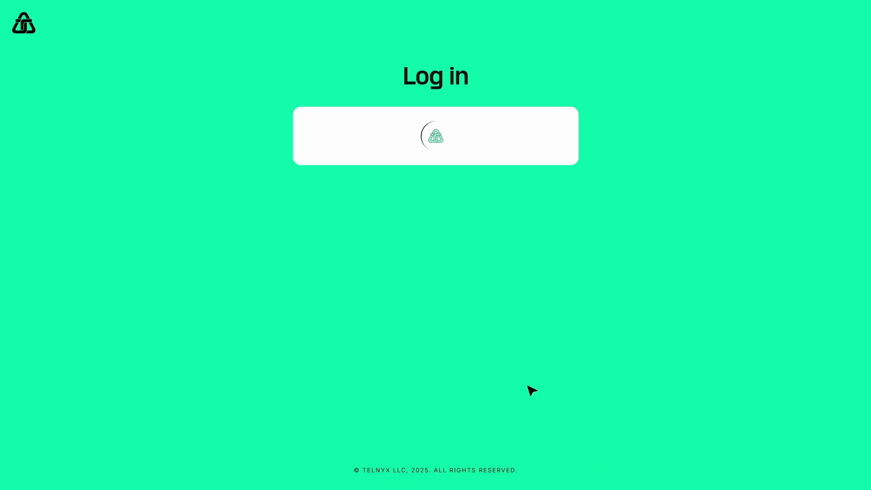
pyautogui.click(849, 22)
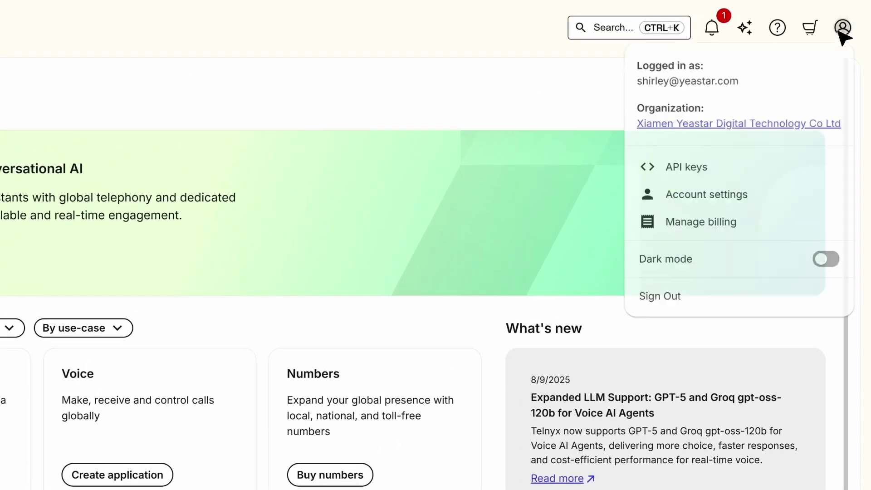
pyautogui.click(719, 168)
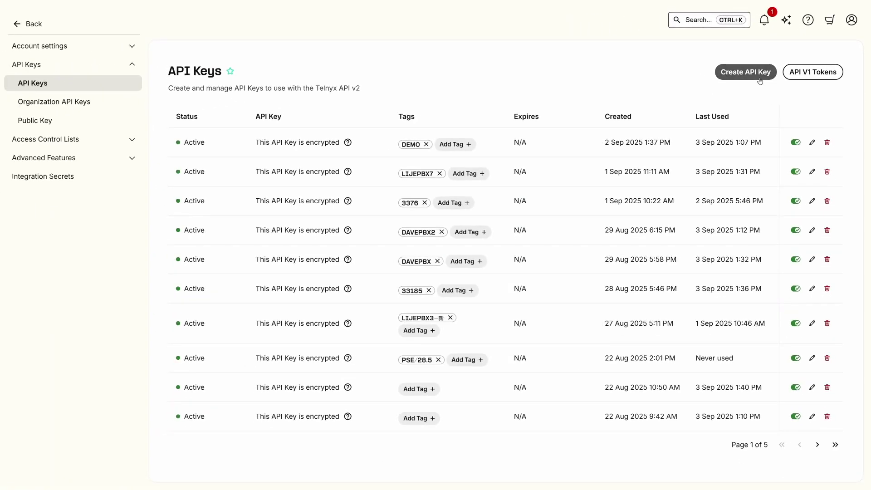
pyautogui.click(757, 73)
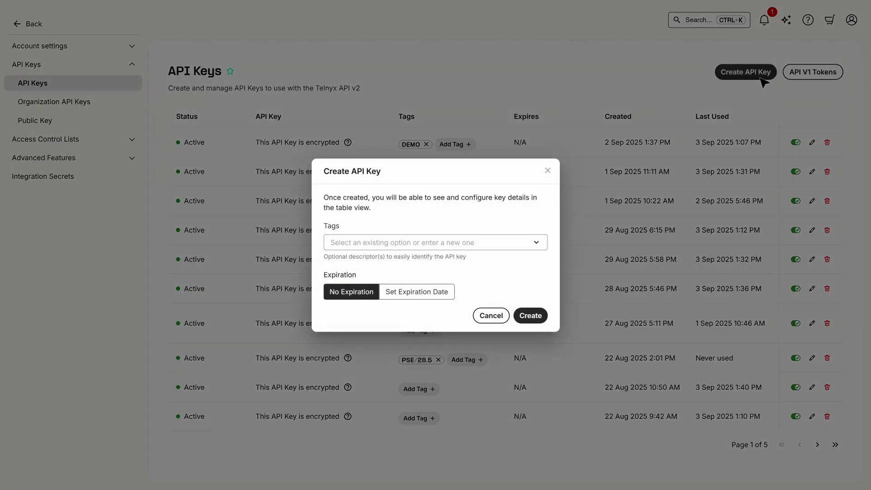
pyautogui.click(571, 358)
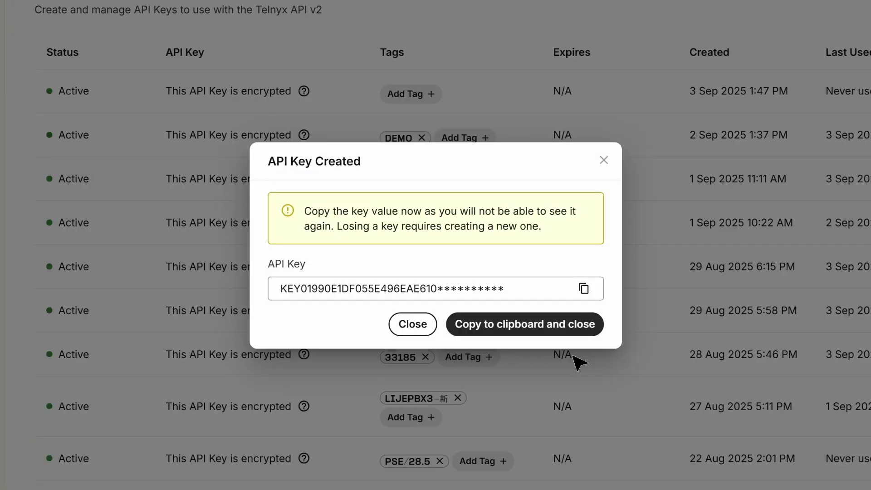
pyautogui.click(579, 327)
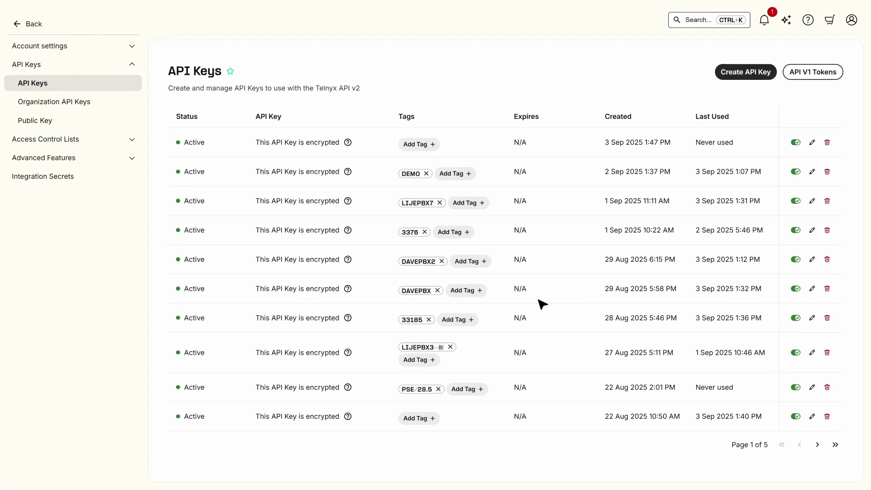
# - Start creating an outbound voice profile under Real-Time Communications > Voice settings
pyautogui.click(28, 24)
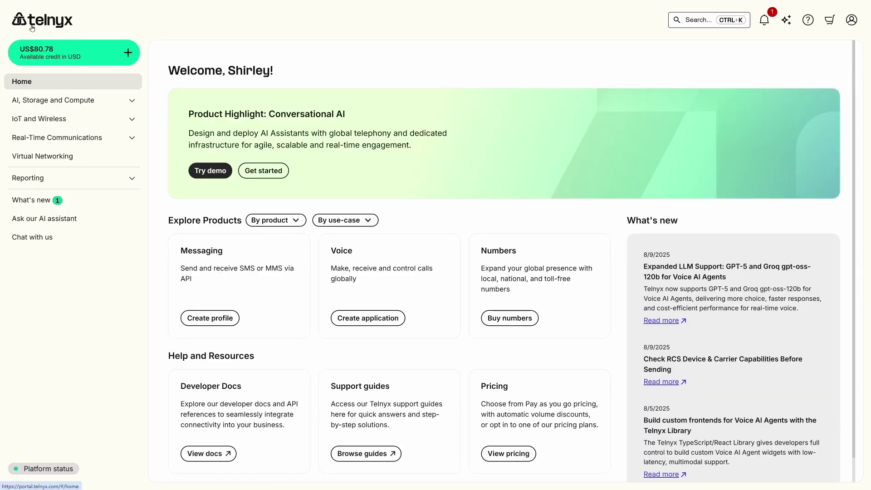
pyautogui.click(117, 142)
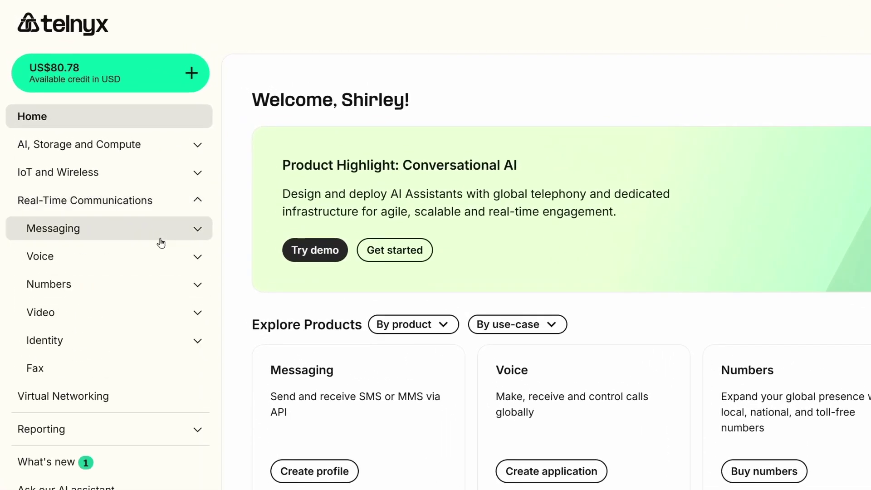
pyautogui.click(160, 253)
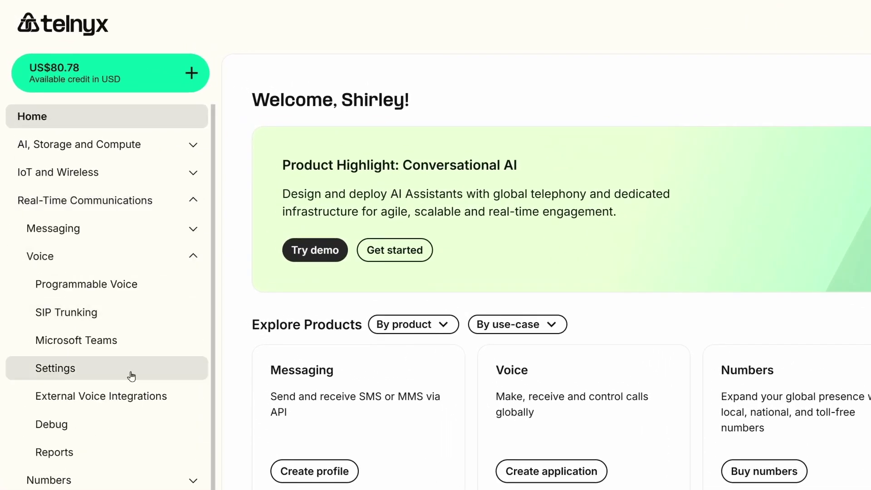
pyautogui.click(132, 376)
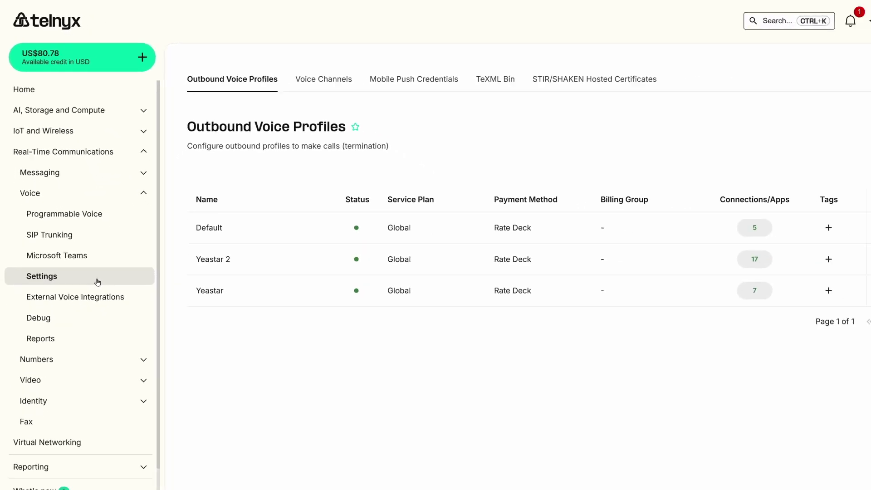
pyautogui.click(812, 121)
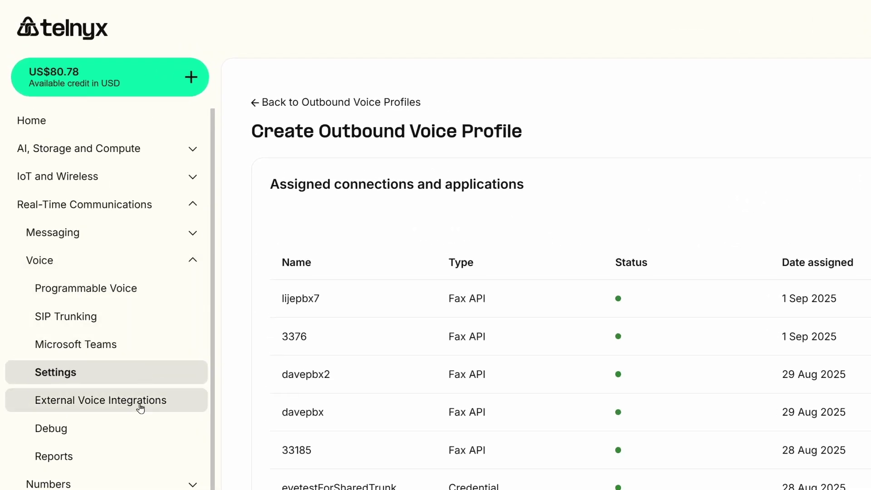
# - Search fax-capable numbers to buy, then view the account's existing numbers on My Numbers
pyautogui.click(141, 482)
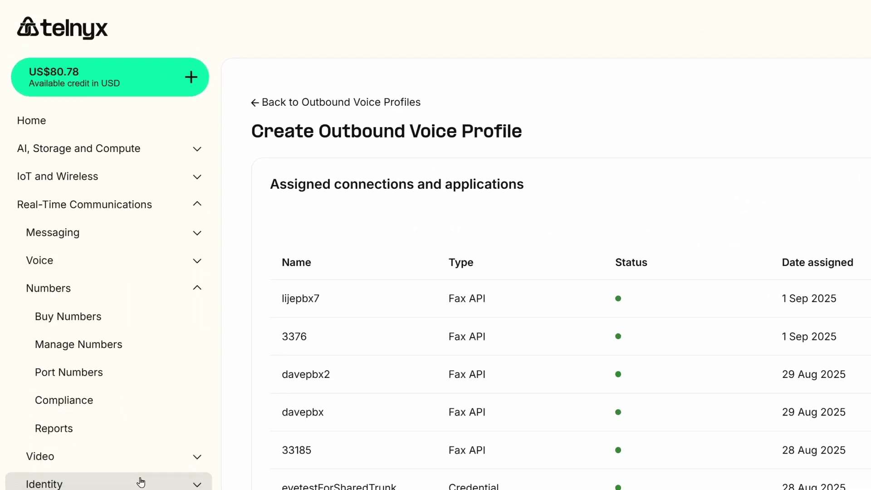
pyautogui.click(118, 323)
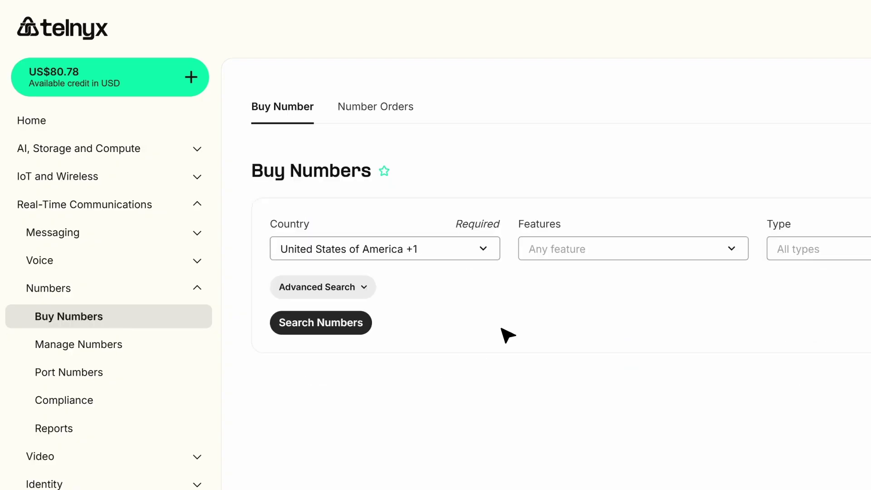
pyautogui.click(552, 249)
pyautogui.click(570, 390)
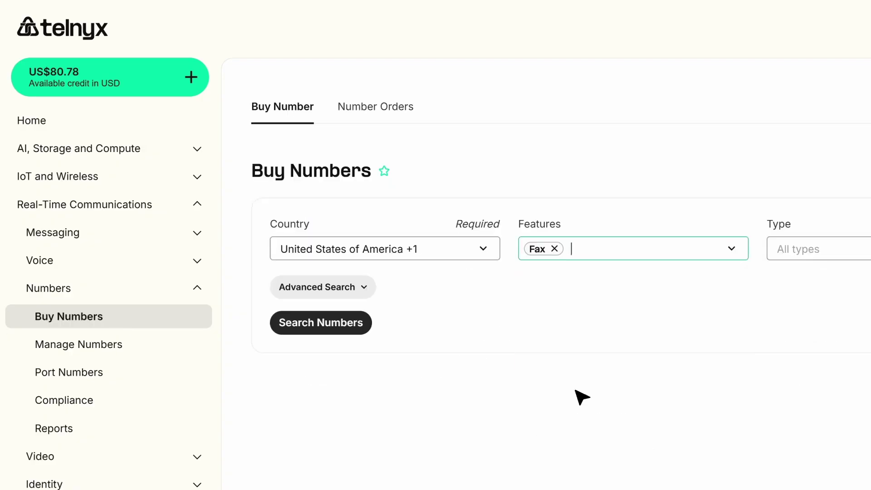
pyautogui.click(354, 334)
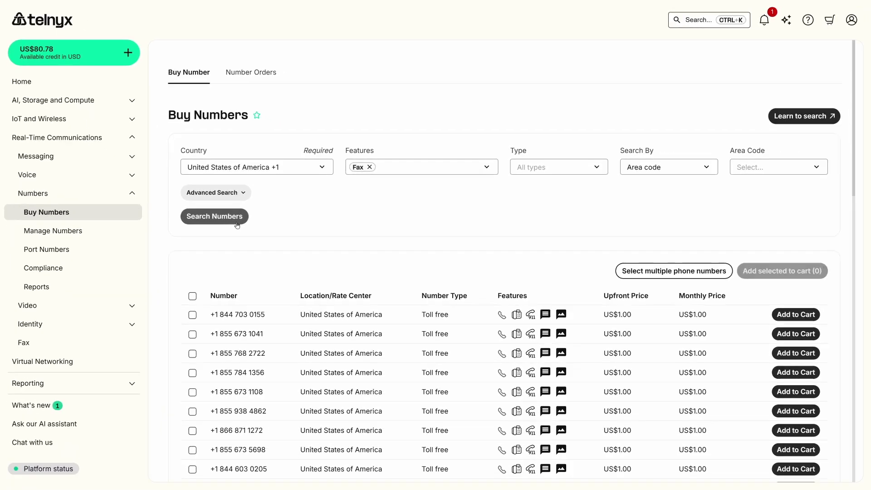
pyautogui.click(113, 233)
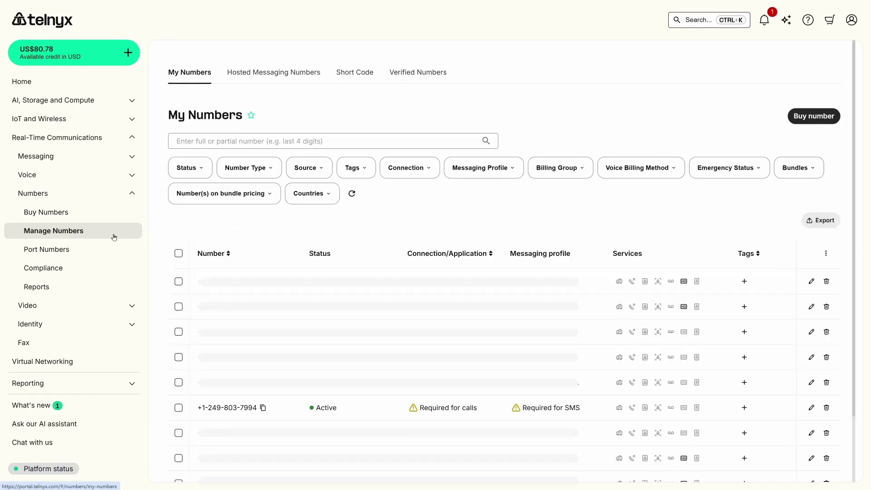
# - Create fax application 'Yeastar Demo' with the pasted PBX webhook URL and Asia/Shanghai timezone
pyautogui.click(91, 341)
pyautogui.click(790, 78)
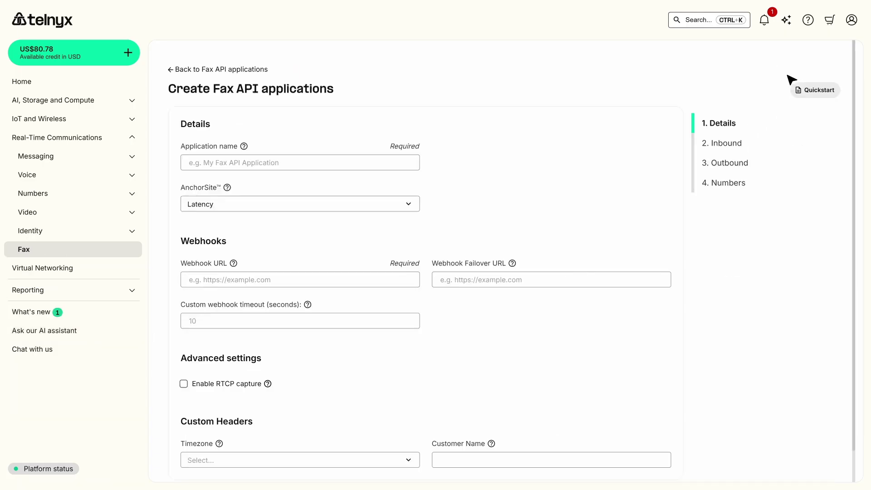
pyautogui.write('Yeastar Demo')
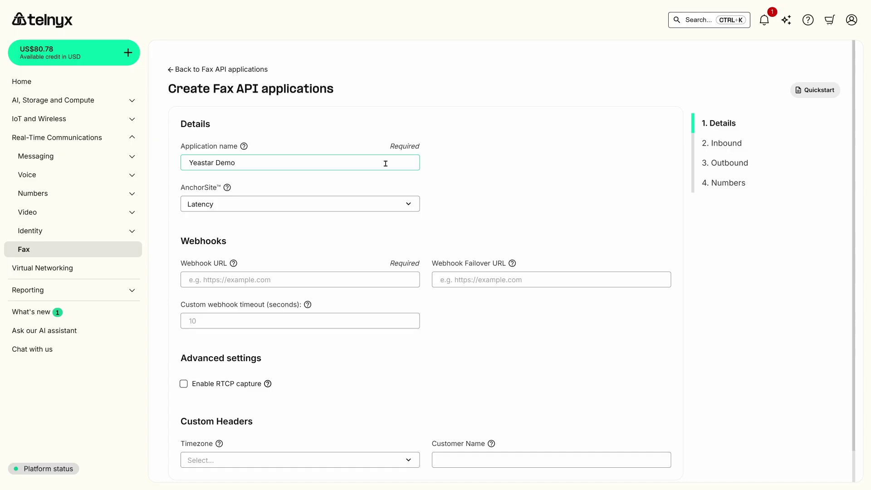
pyautogui.click(384, 278)
pyautogui.hotkey('ctrl', 'v')
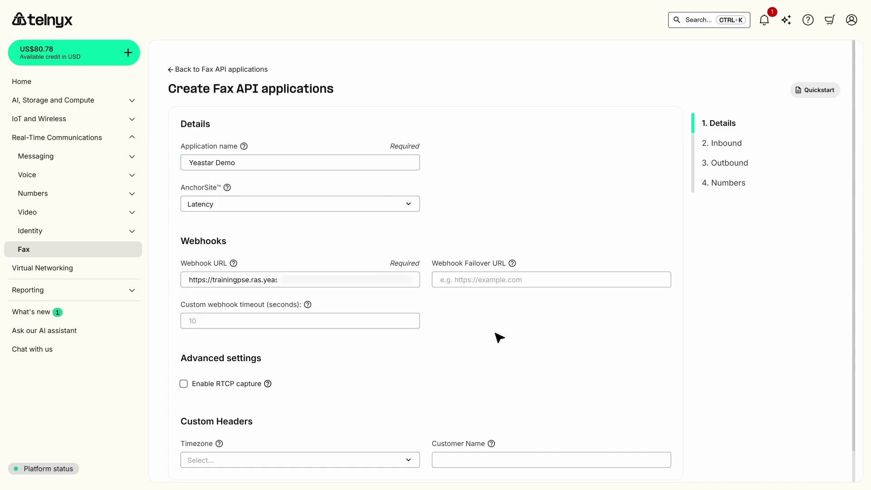
pyautogui.scroll(-1, 499, 338)
pyautogui.click(392, 425)
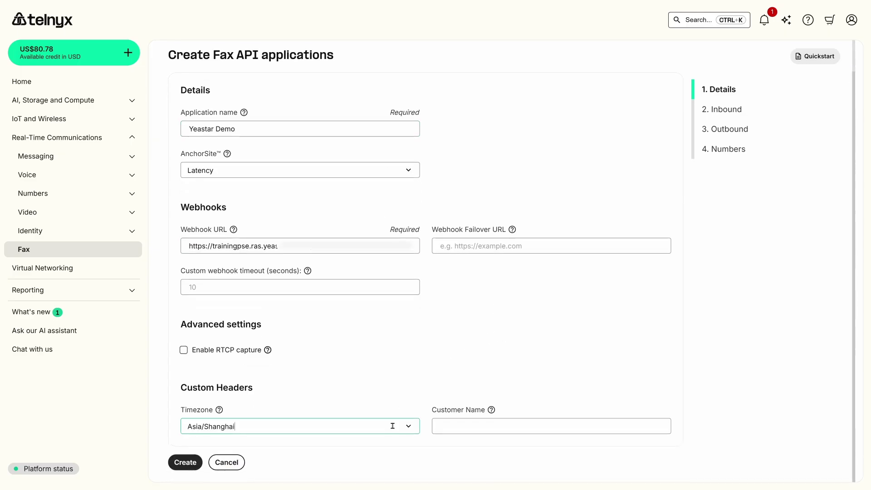
pyautogui.click(195, 463)
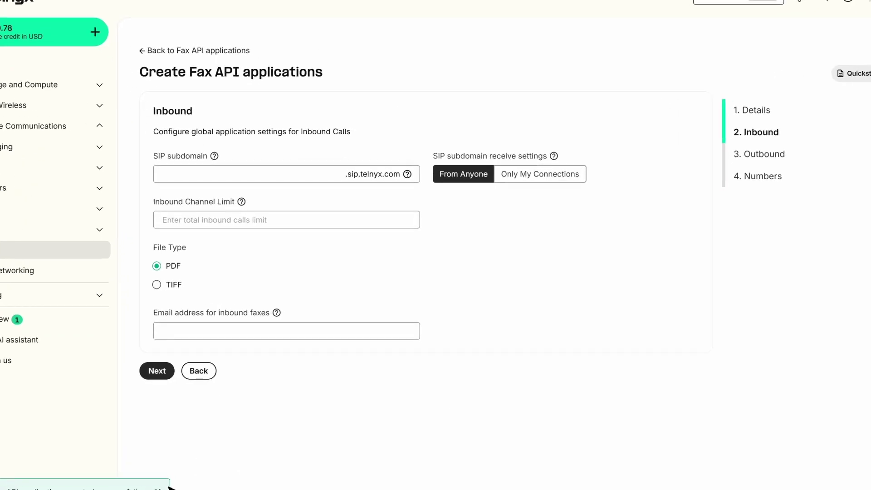
pyautogui.click(114, 390)
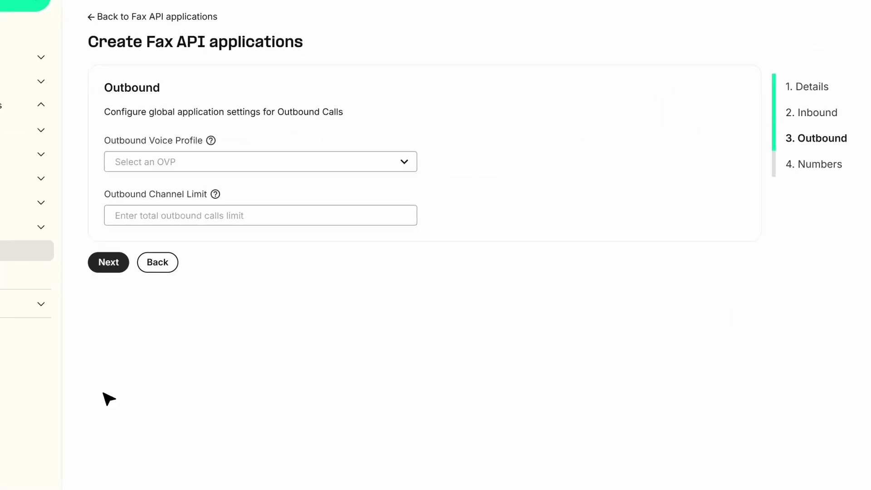
pyautogui.click(404, 162)
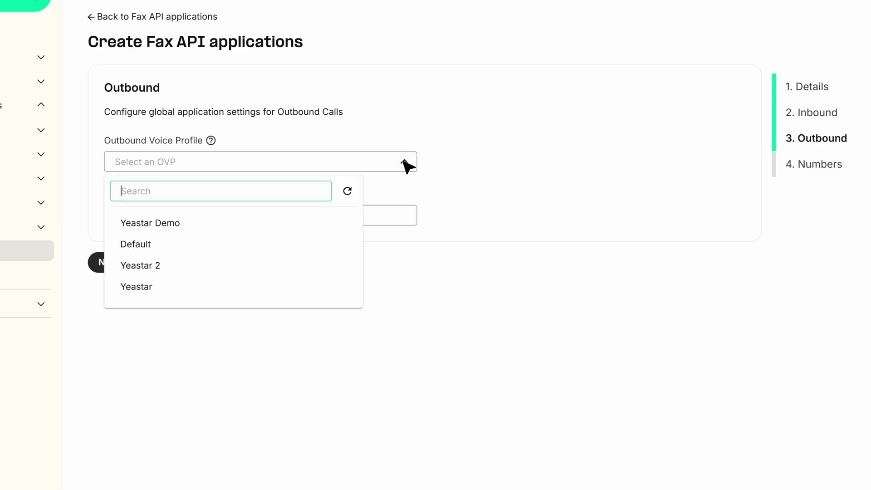
pyautogui.click(279, 225)
pyautogui.click(108, 263)
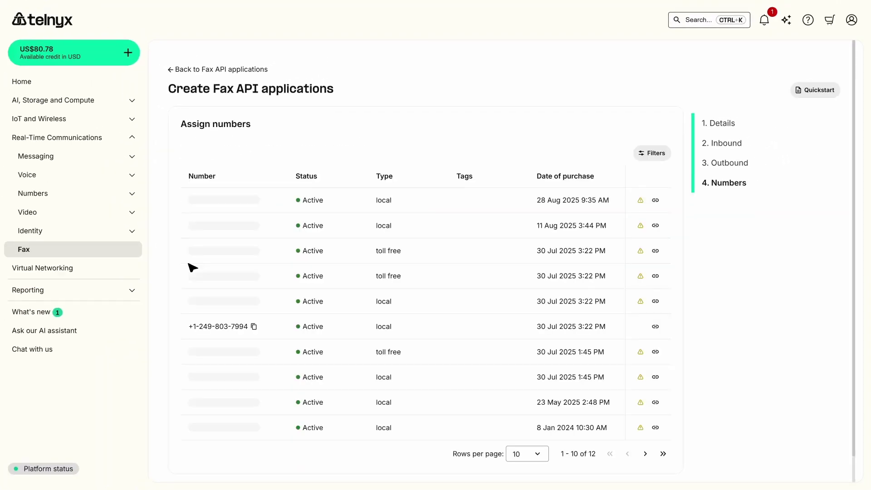
pyautogui.click(658, 332)
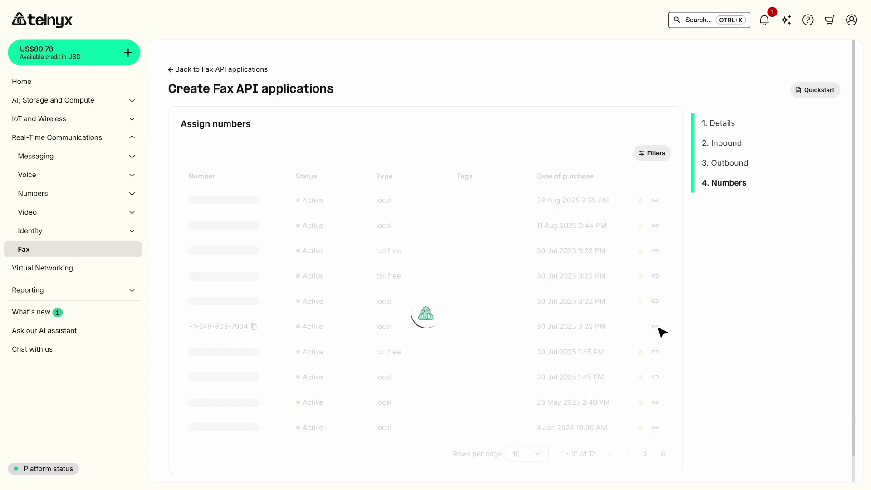
pyautogui.scroll(-1, 707, 344)
pyautogui.click(194, 462)
pyautogui.click(496, 304)
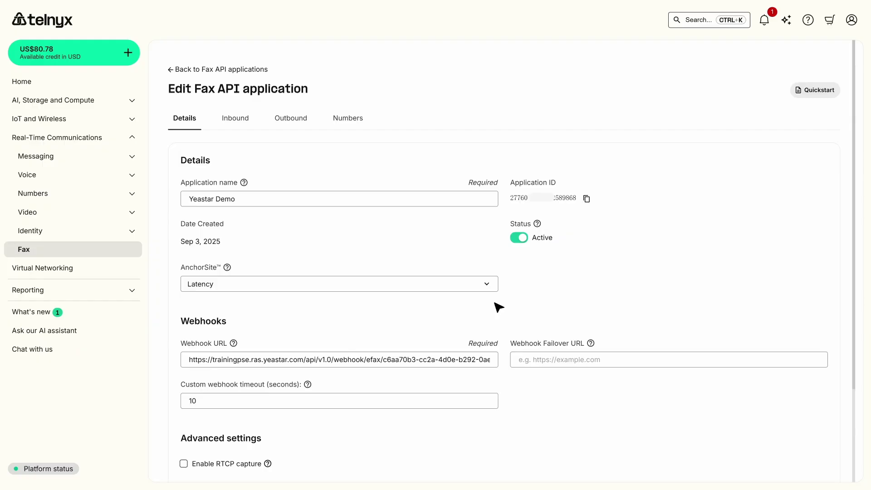
pyautogui.click(585, 199)
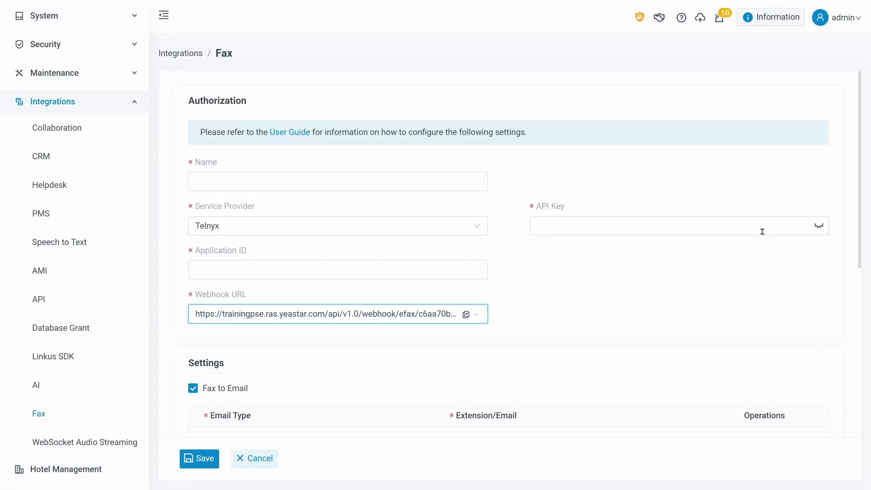
# - Paste the Telnyx API key and Application ID into the PBX fax form
pyautogui.click(762, 231)
pyautogui.hotkey('ctrl', 'v')
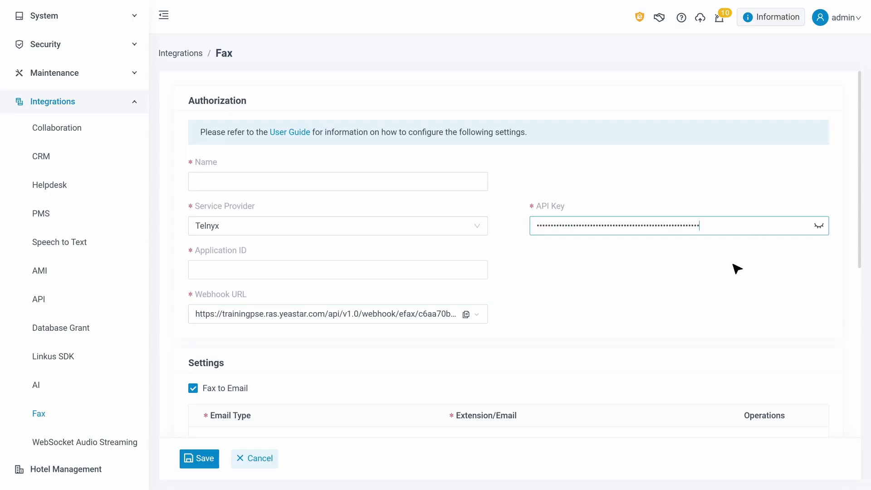
pyautogui.click(463, 269)
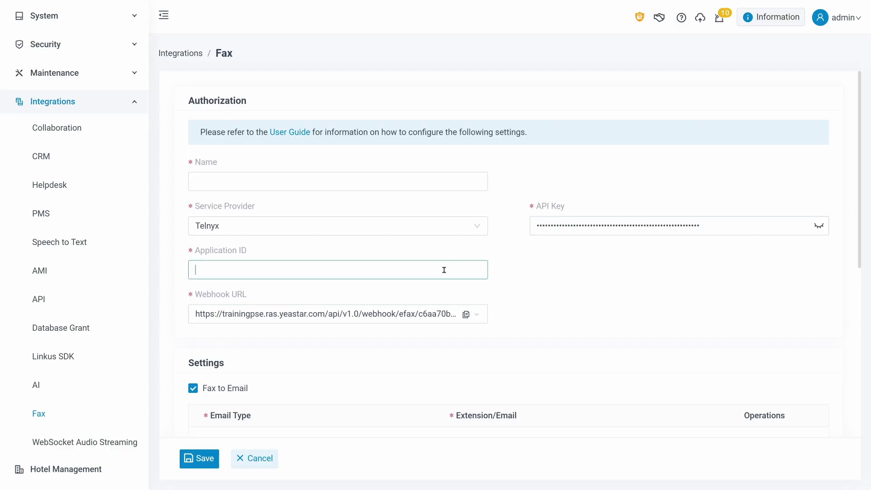
pyautogui.hotkey('ctrl', 'v')
# - Add a Fax to Email rule using Extension's Email for extensions 1000, 1001 and 1002
pyautogui.scroll(-3, 584, 298)
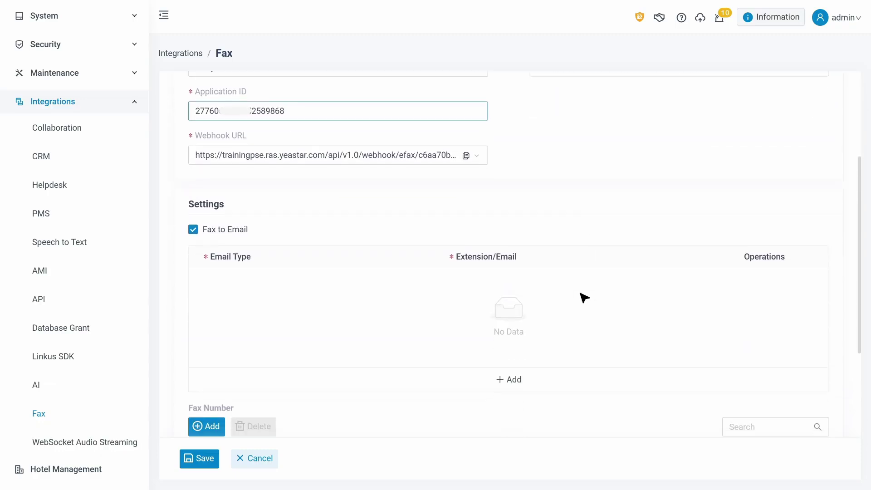
pyautogui.click(565, 376)
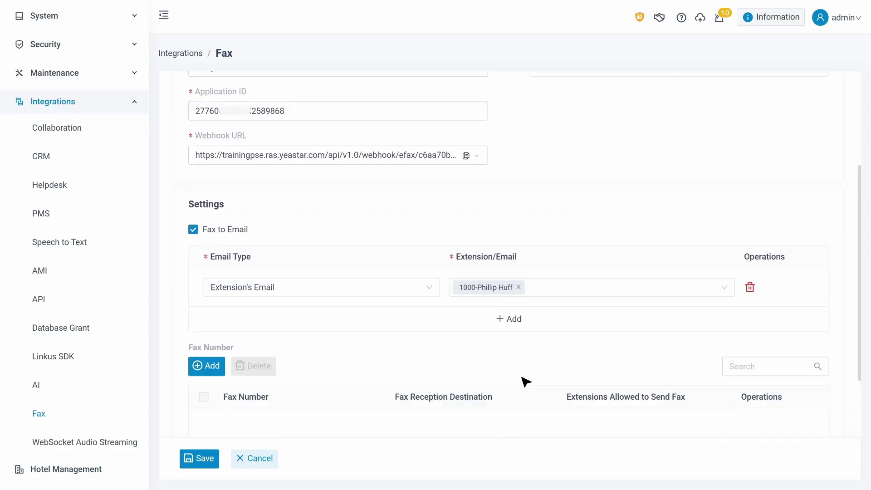
pyautogui.click(431, 294)
pyautogui.click(431, 292)
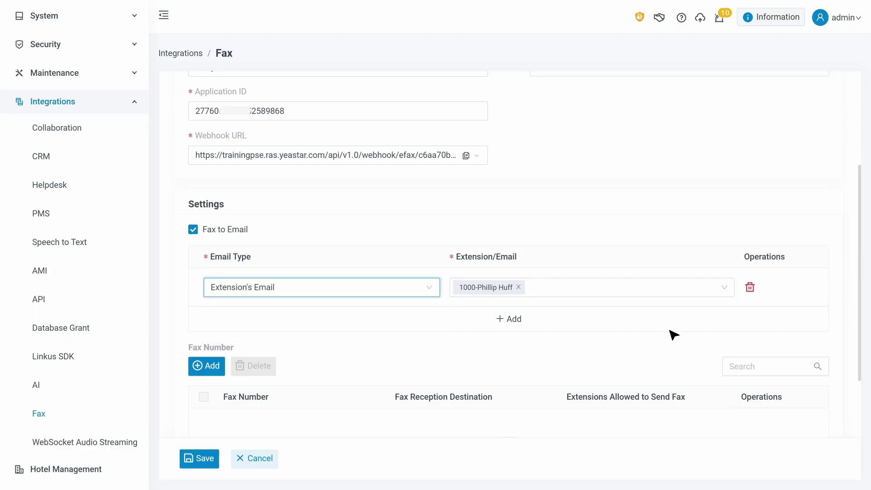
pyautogui.click(684, 292)
pyautogui.click(637, 184)
pyautogui.click(636, 184)
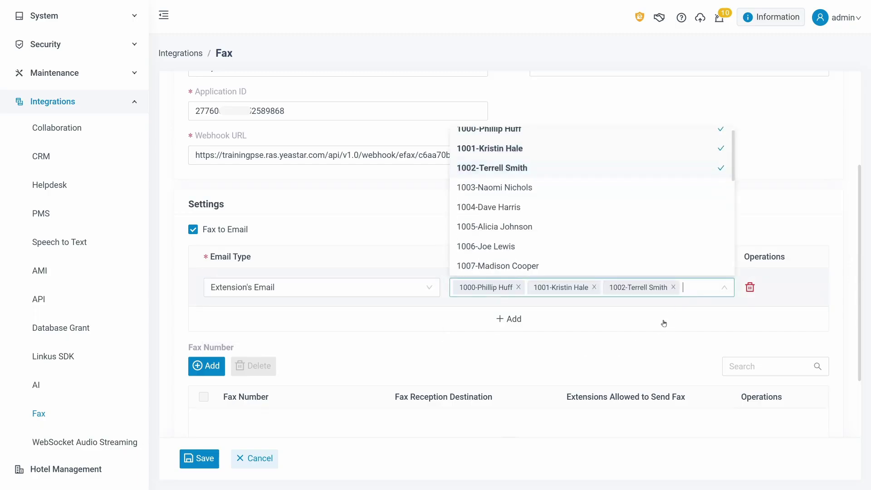
pyautogui.click(668, 358)
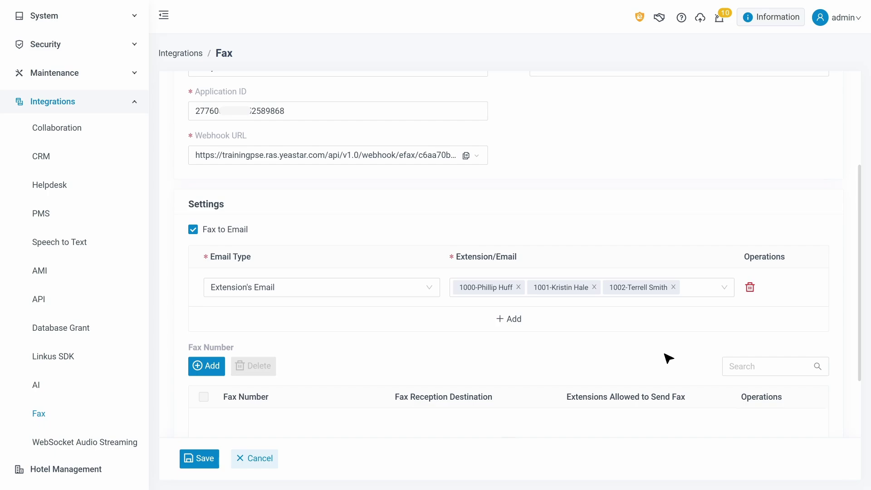
pyautogui.scroll(-3, 669, 359)
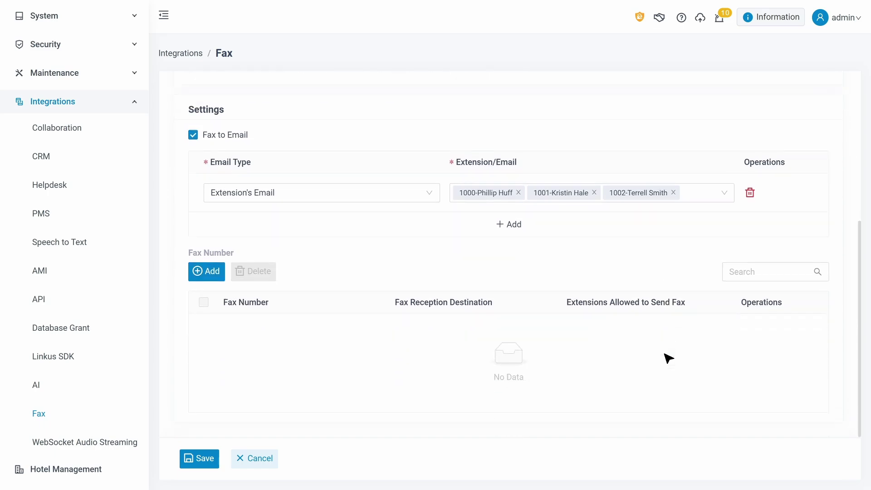
pyautogui.click(220, 277)
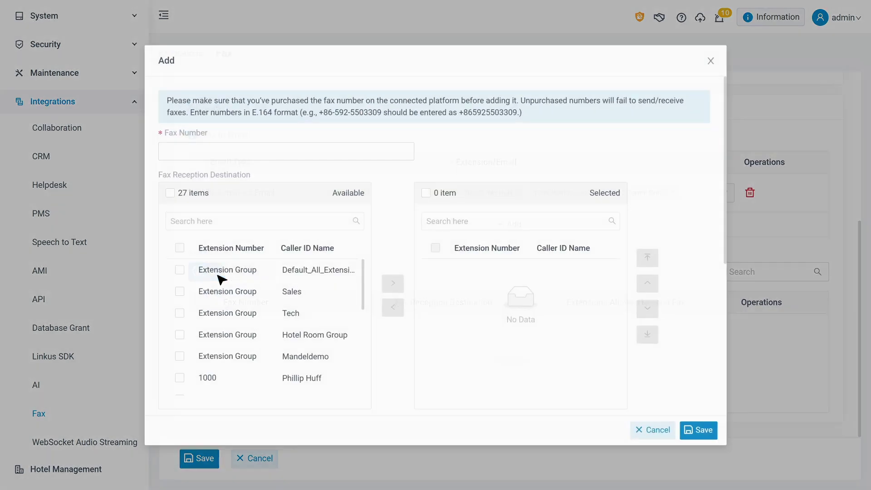
pyautogui.click(381, 148)
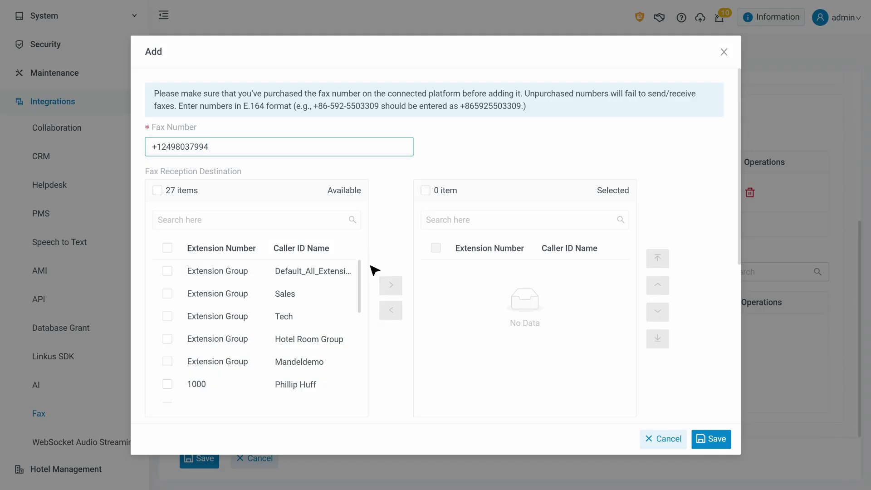
pyautogui.scroll(-2, 363, 291)
# - Assign extensions 1000–1002 to the fax number, then save the number and the integration
pyautogui.click(167, 304)
pyautogui.click(168, 327)
pyautogui.click(181, 349)
pyautogui.click(390, 285)
pyautogui.scroll(-6, 499, 385)
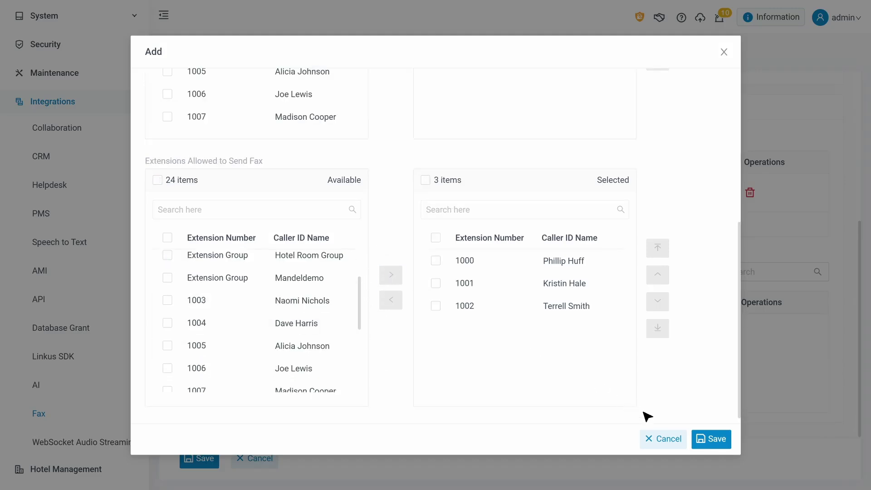
pyautogui.click(703, 439)
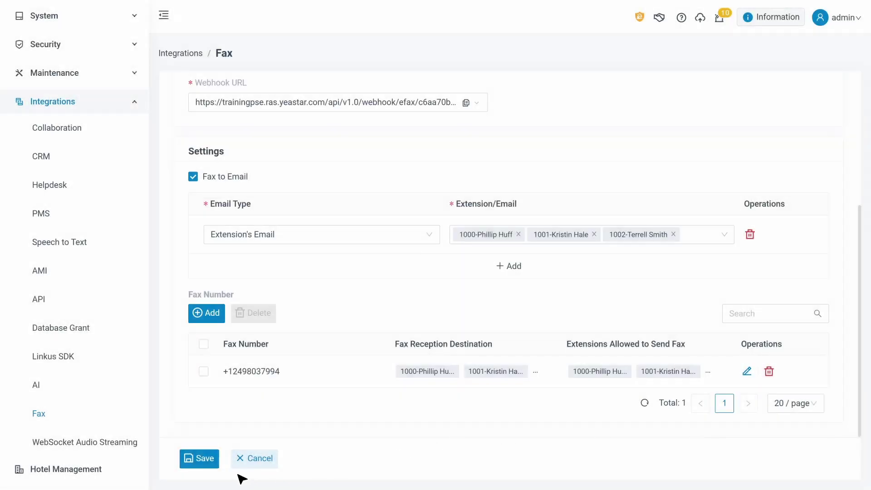
pyautogui.click(209, 464)
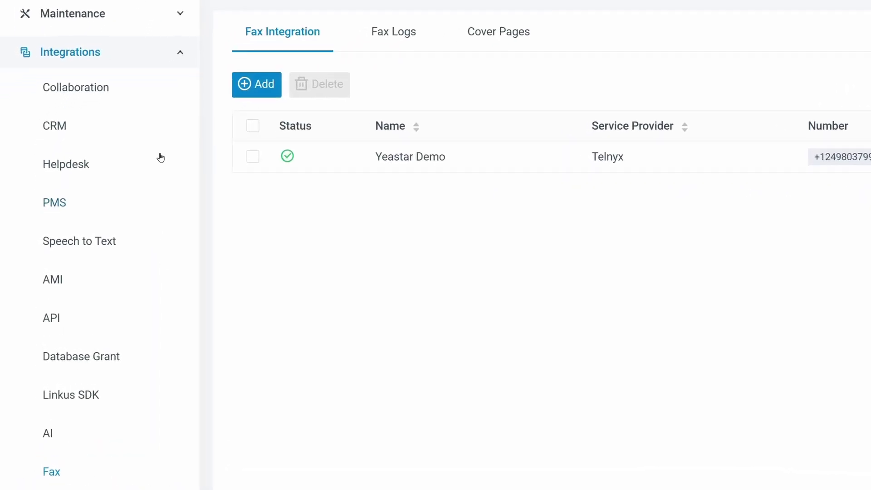
# - Save fax auto-cleanup limits of 1024 MB and 7 days, then return to Fax integrations
pyautogui.click(138, 62)
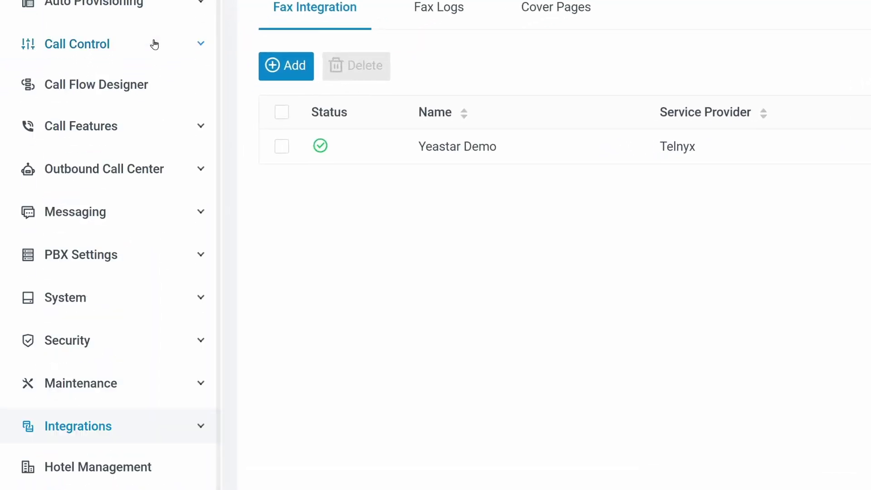
pyautogui.click(146, 291)
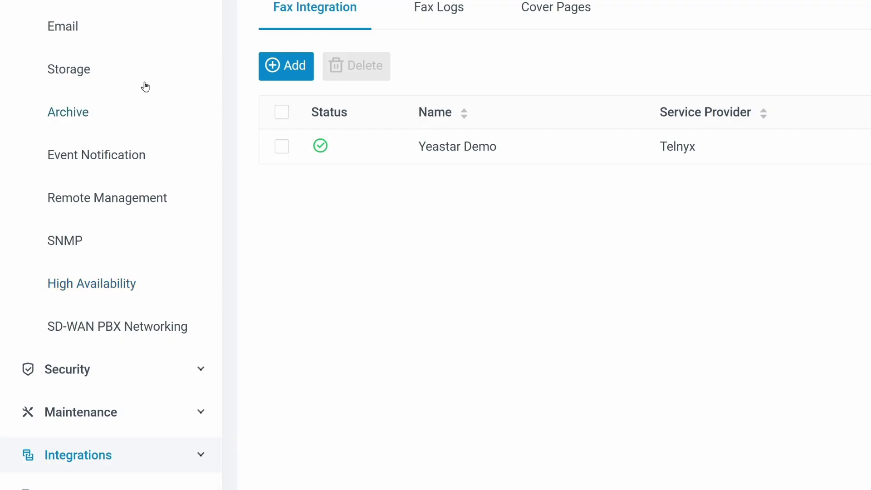
pyautogui.click(142, 78)
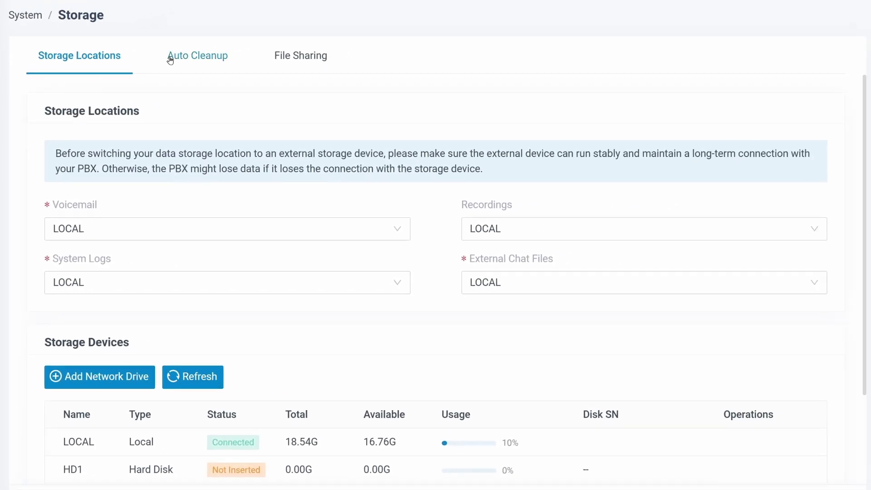
pyautogui.click(236, 47)
pyautogui.moveTo(864, 141); pyautogui.dragTo(856, 285)
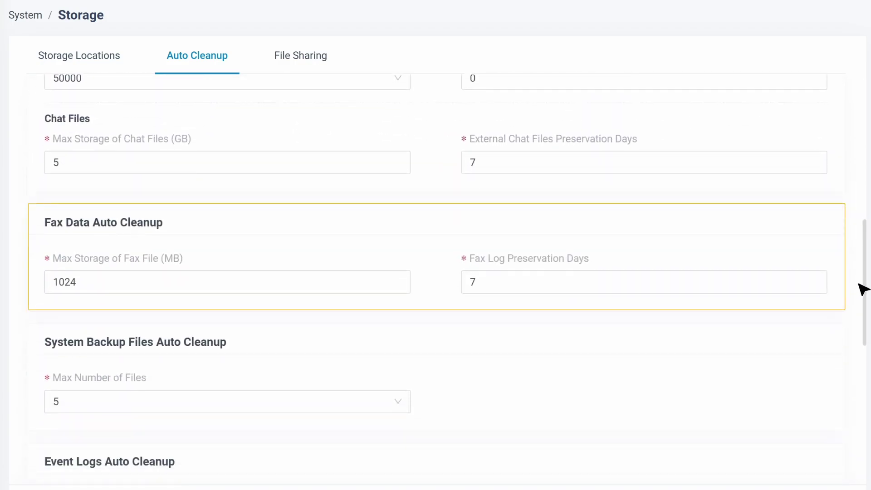
pyautogui.click(369, 286)
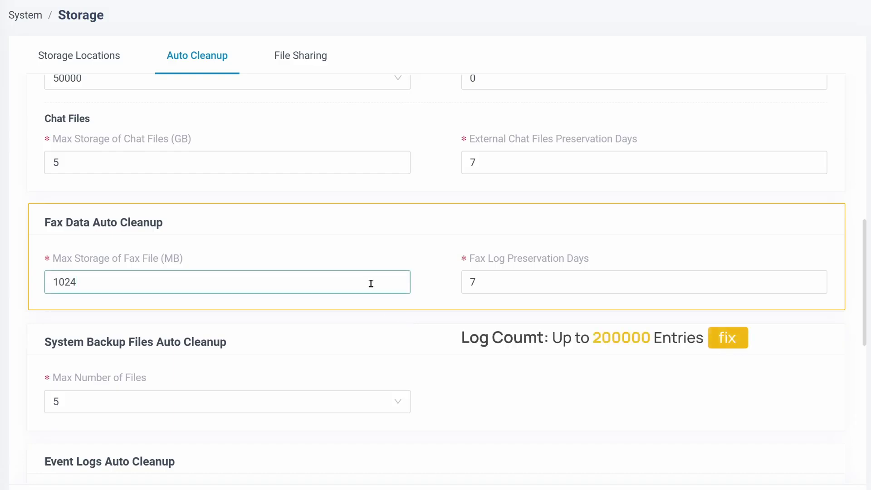
pyautogui.click(747, 282)
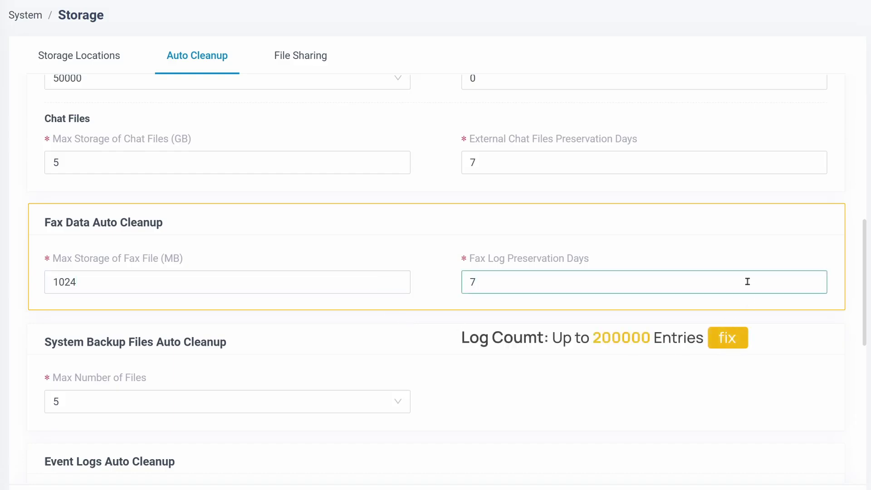
pyautogui.click(202, 459)
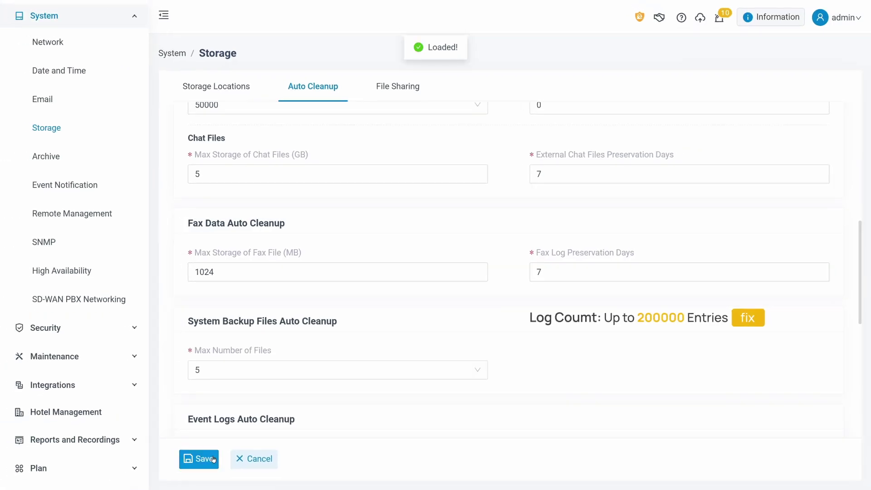
pyautogui.click(138, 387)
pyautogui.click(133, 424)
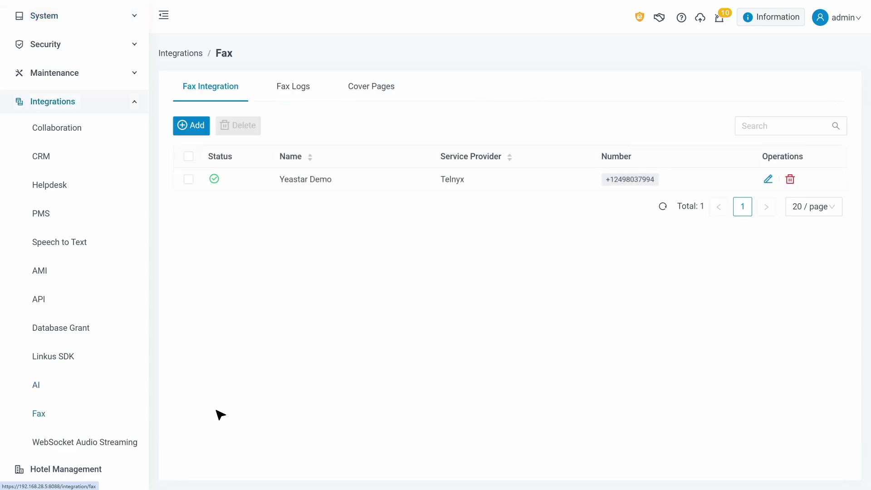
# - Review the Telnyx fax integration, then open the Fax list in Linkus Fax Management
pyautogui.click(768, 180)
pyautogui.scroll(-3, 770, 180)
pyautogui.scroll(-1, 769, 180)
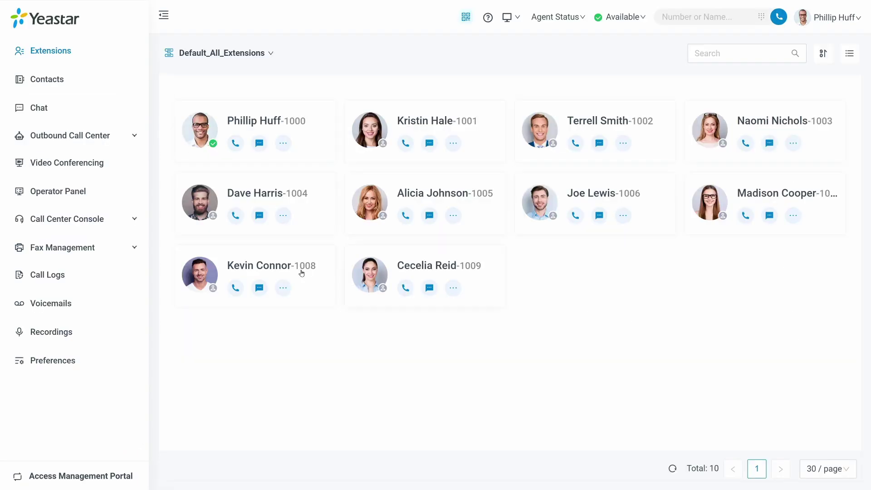
pyautogui.click(103, 250)
pyautogui.click(96, 274)
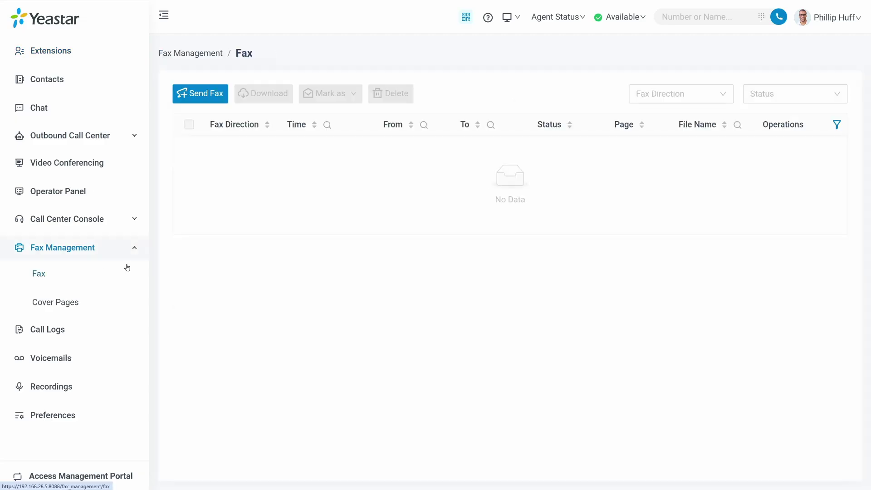
pyautogui.click(217, 102)
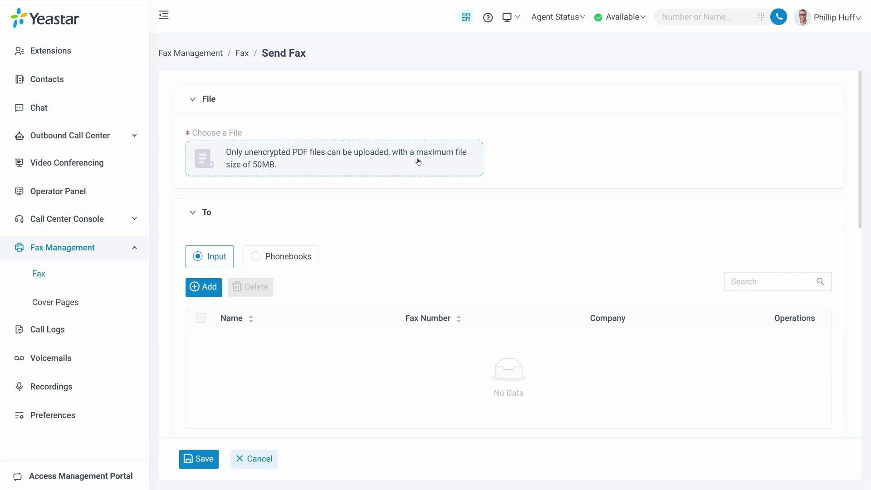
pyautogui.click(282, 256)
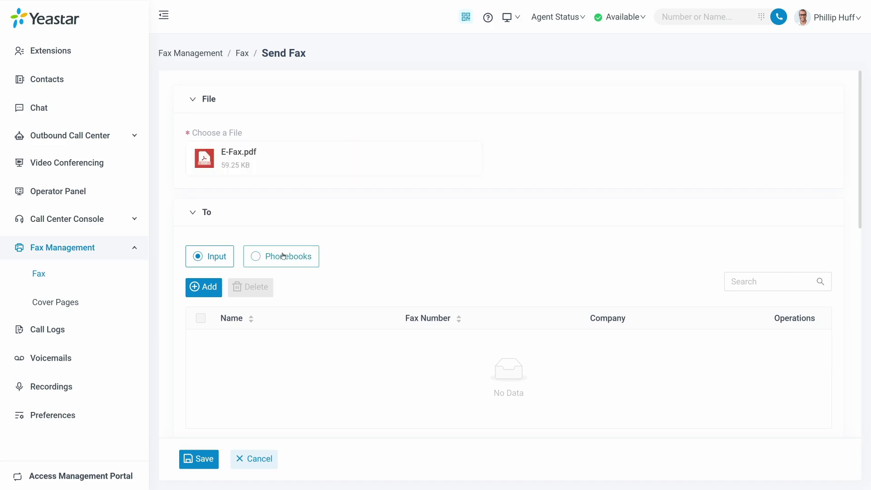
pyautogui.click(217, 256)
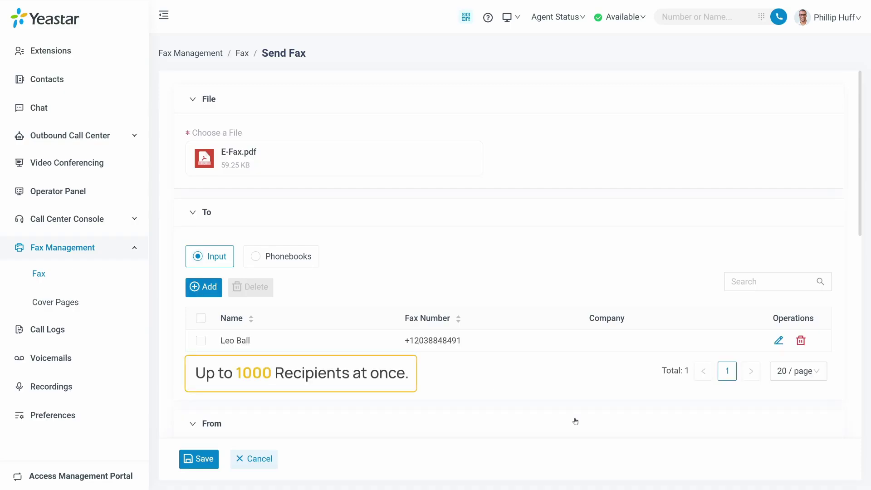
pyautogui.scroll(-8, 575, 421)
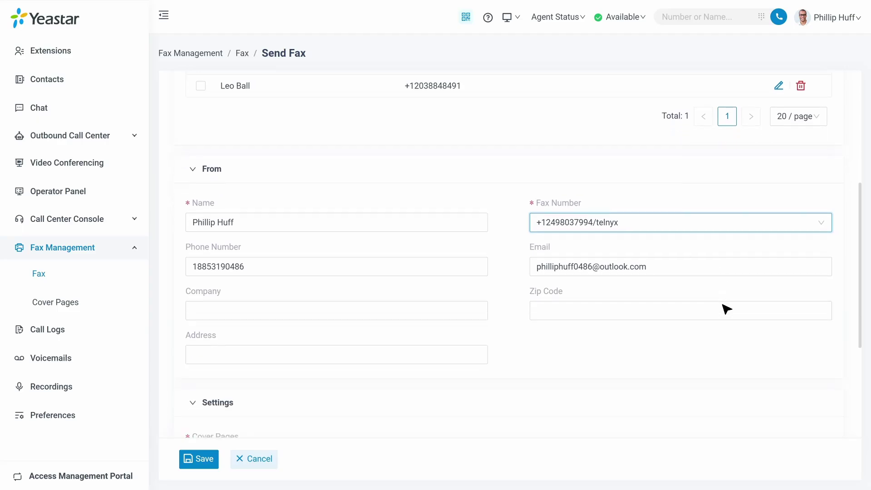
pyautogui.click(472, 313)
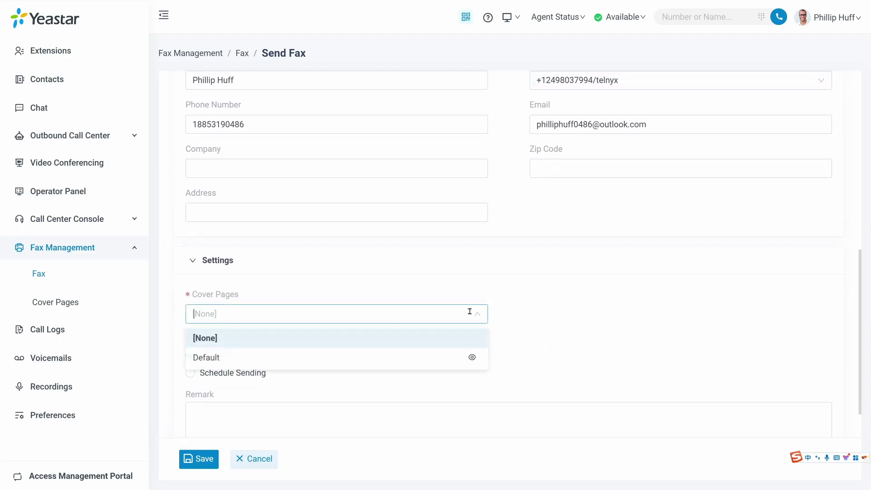
pyautogui.click(410, 359)
pyautogui.click(256, 375)
pyautogui.scroll(-2, 342, 408)
pyautogui.click(200, 458)
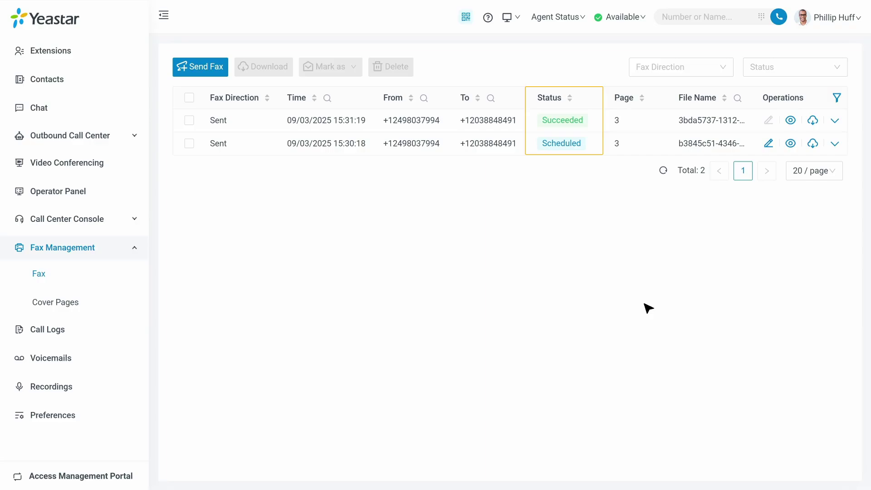
pyautogui.click(791, 120)
pyautogui.click(839, 95)
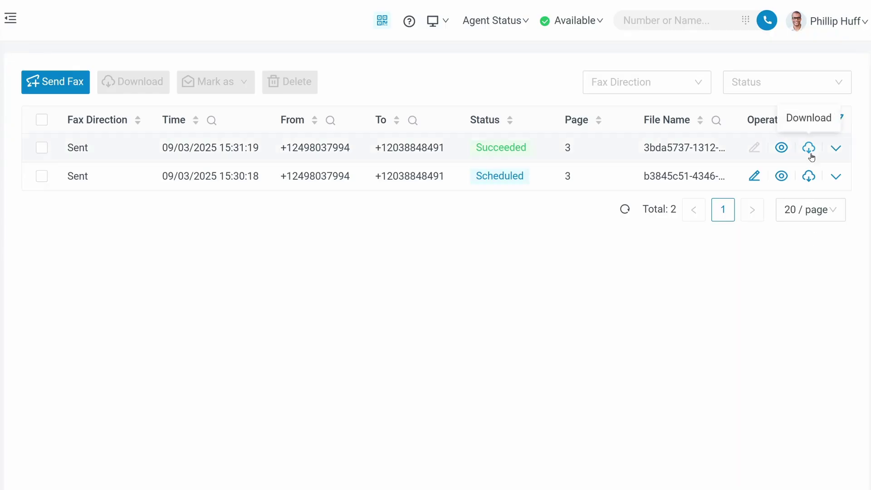
pyautogui.click(835, 149)
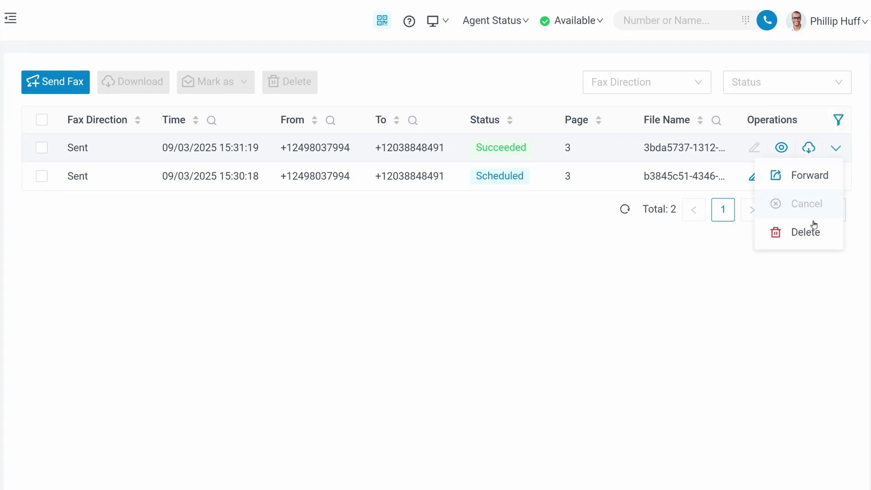
pyautogui.moveTo(835, 177)
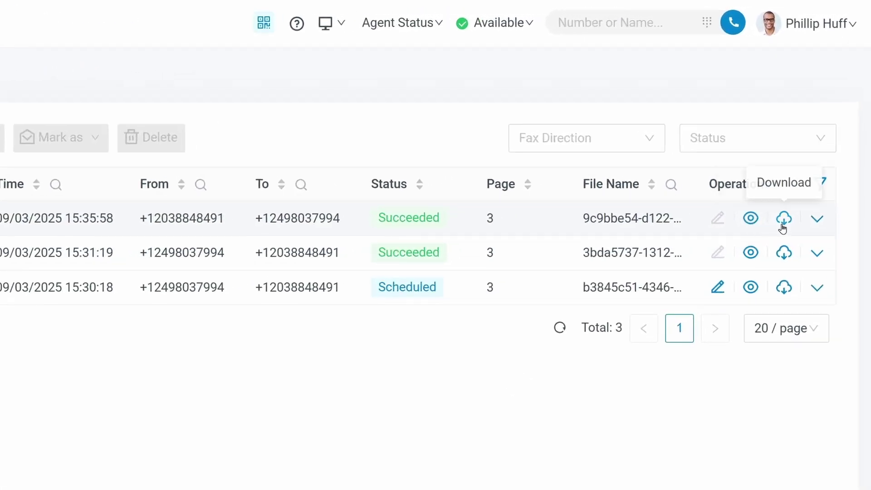
pyautogui.moveTo(816, 220)
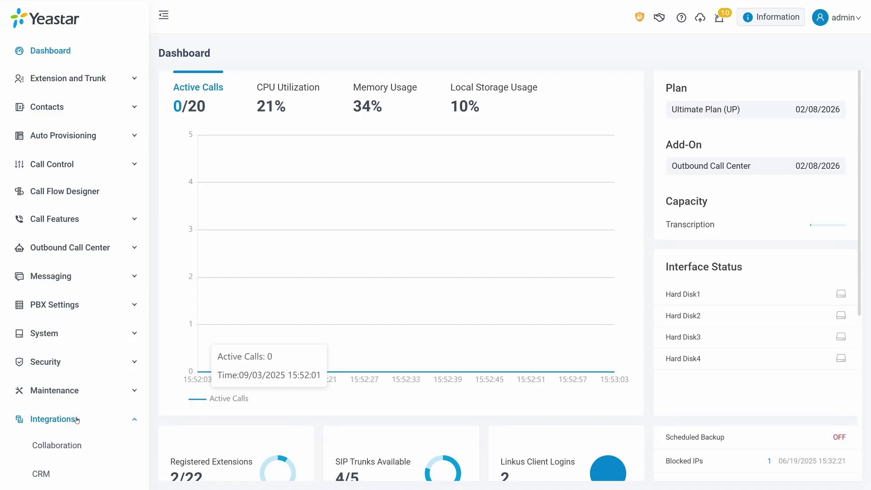
# - Go to the Fax settings' Cover Pages tab and start adding a new cover page
pyautogui.scroll(-6, 77, 420)
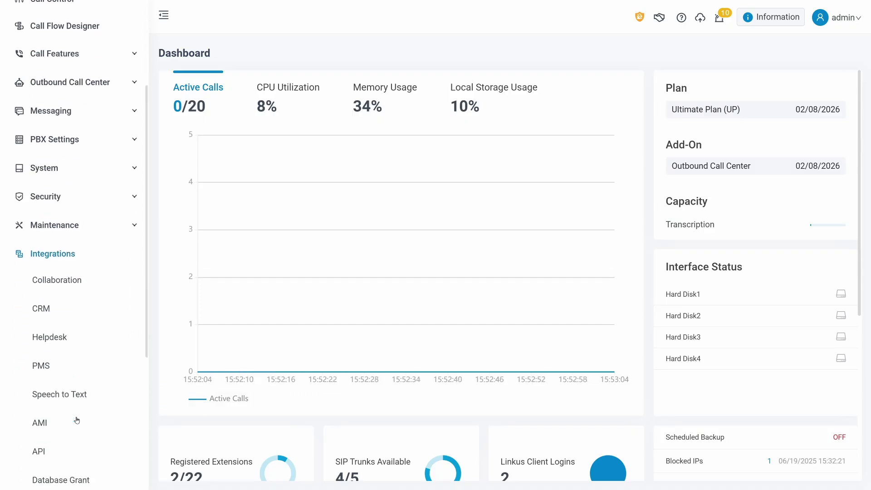
pyautogui.scroll(-1, 77, 420)
pyautogui.click(75, 415)
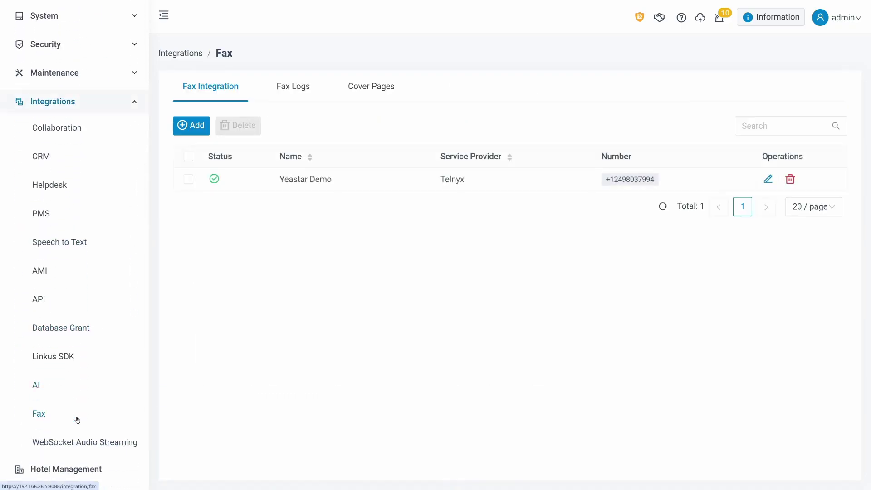
pyautogui.click(371, 91)
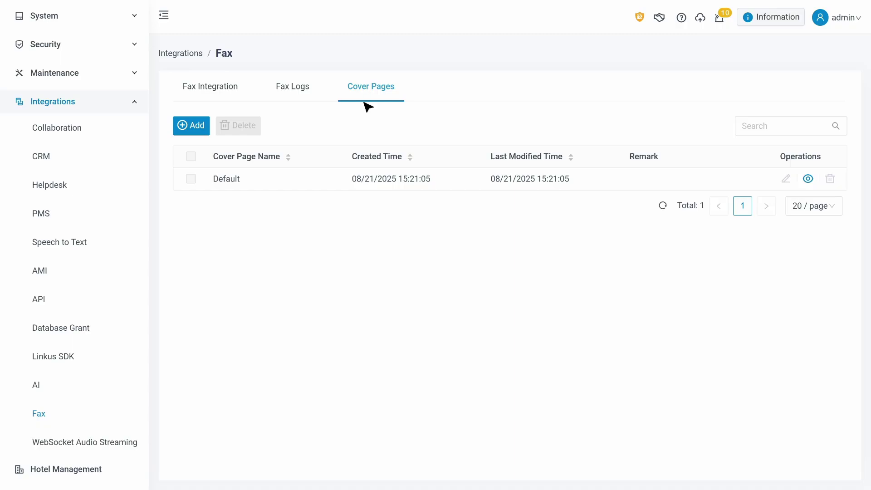
pyautogui.click(193, 126)
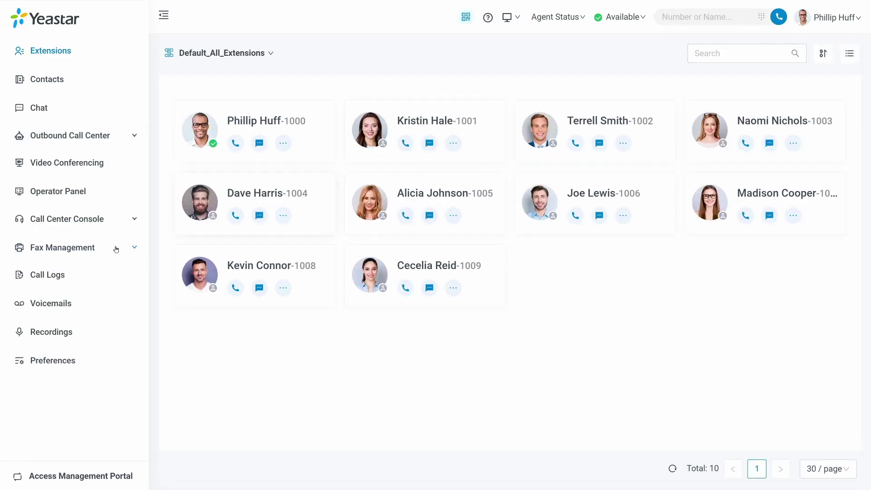
# - Under Fax Management > Cover Pages, start adding a new personal cover page
pyautogui.click(111, 248)
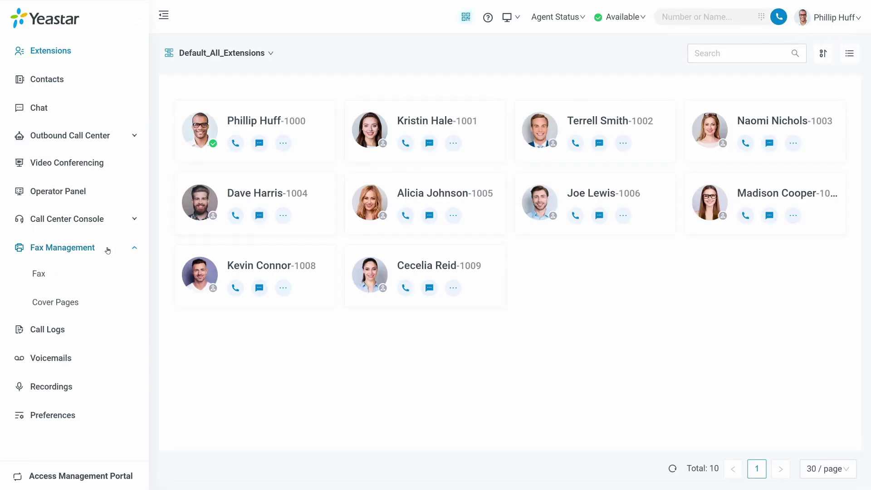
pyautogui.click(85, 303)
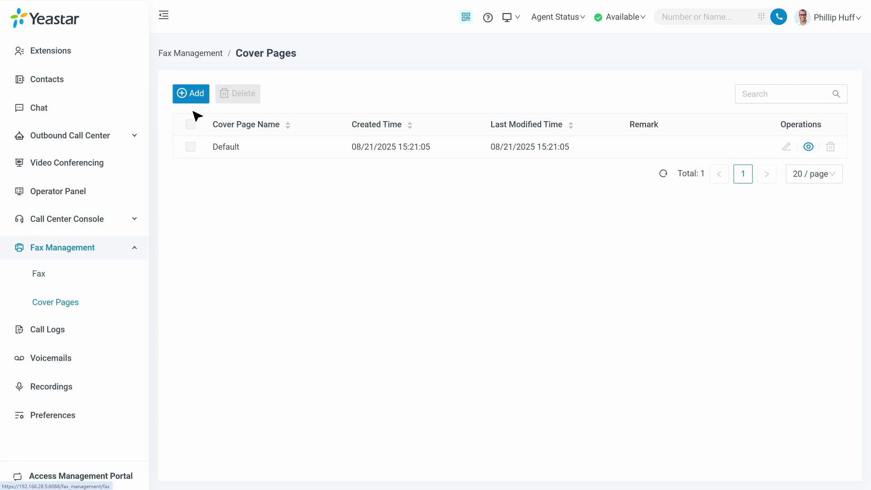
pyautogui.click(192, 94)
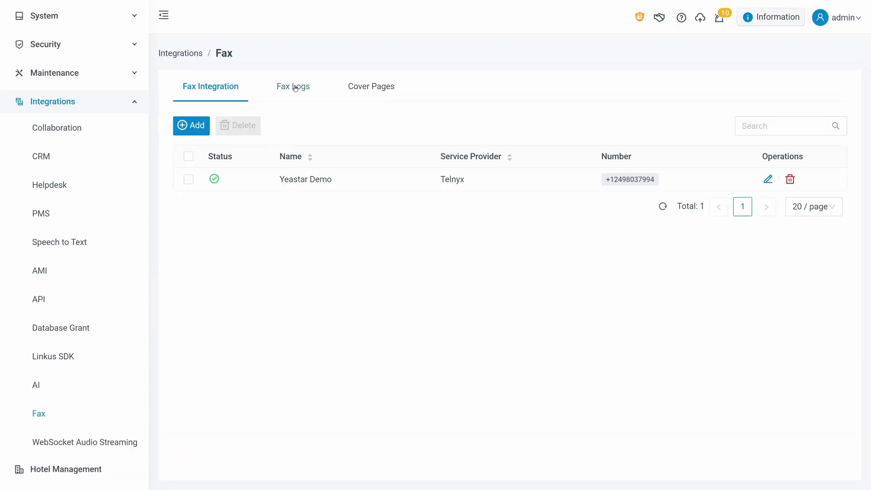
# - In Fax Logs, download the received and 15:31:19 sent fax records, then the scheduled 15:30:18 fax
pyautogui.click(294, 87)
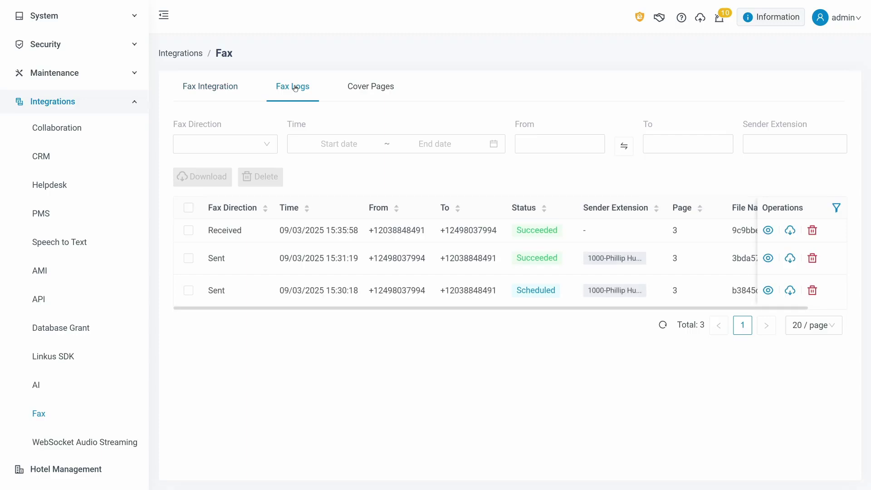
pyautogui.click(188, 230)
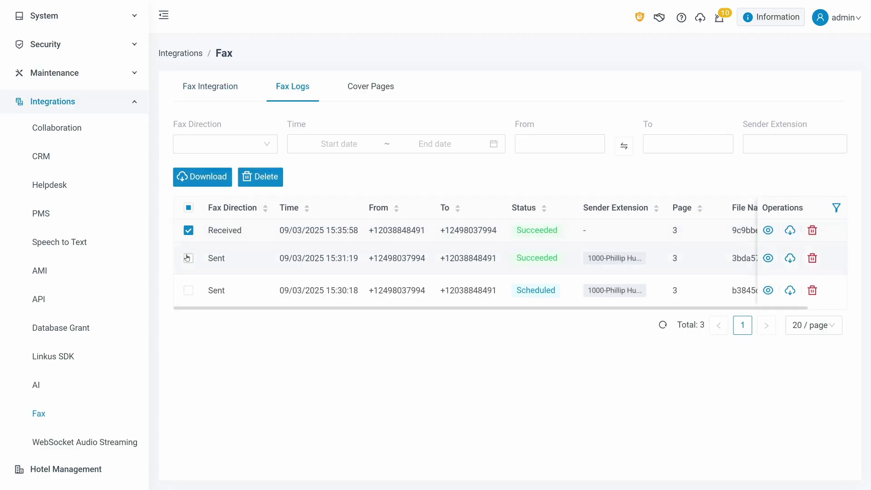
pyautogui.click(188, 263)
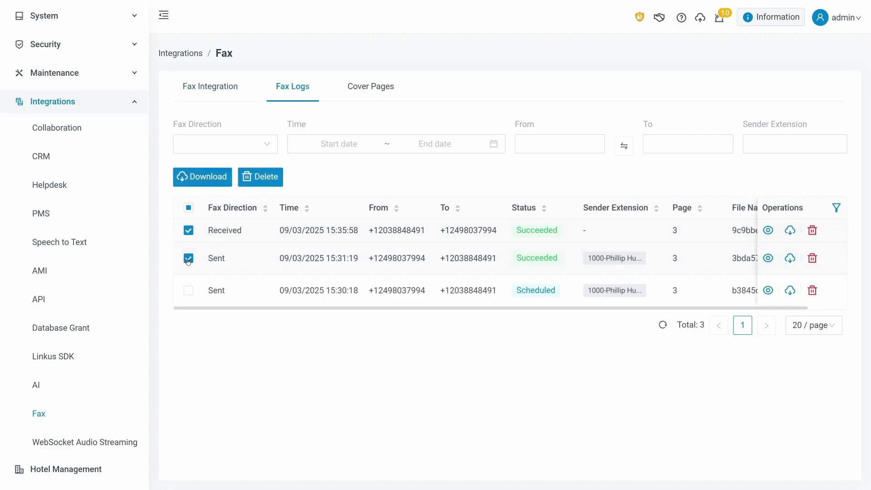
pyautogui.click(220, 182)
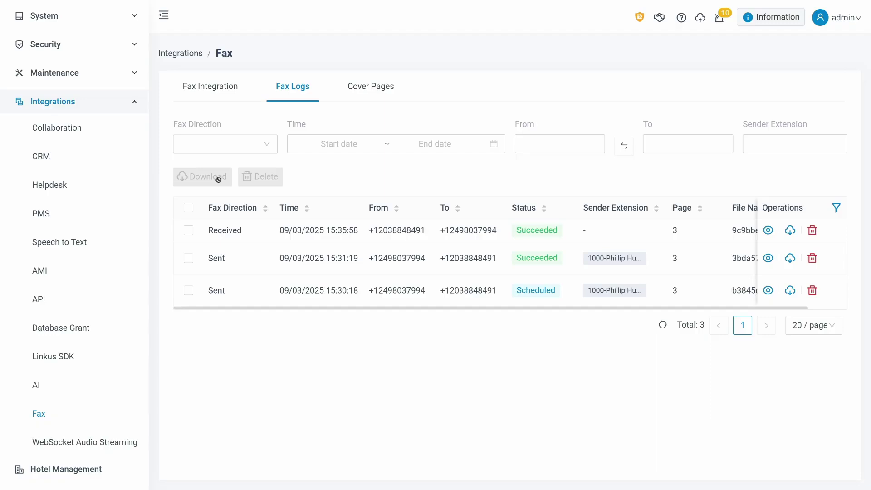
pyautogui.click(188, 291)
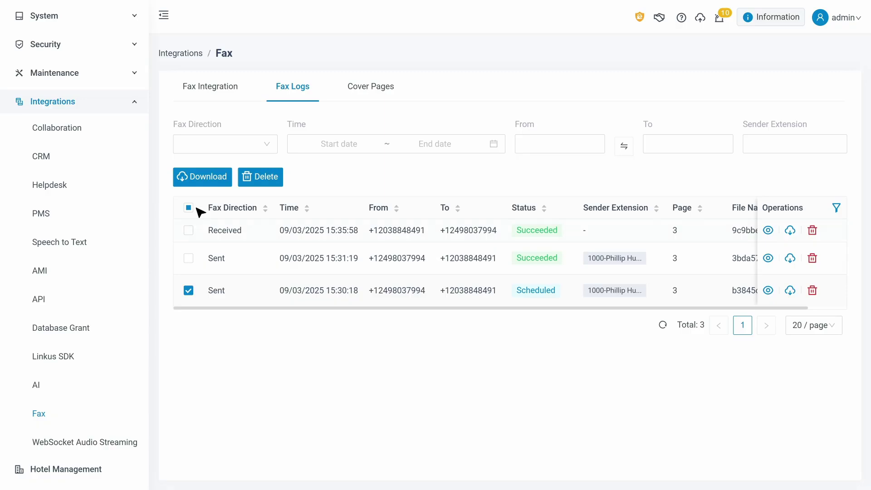
pyautogui.click(200, 181)
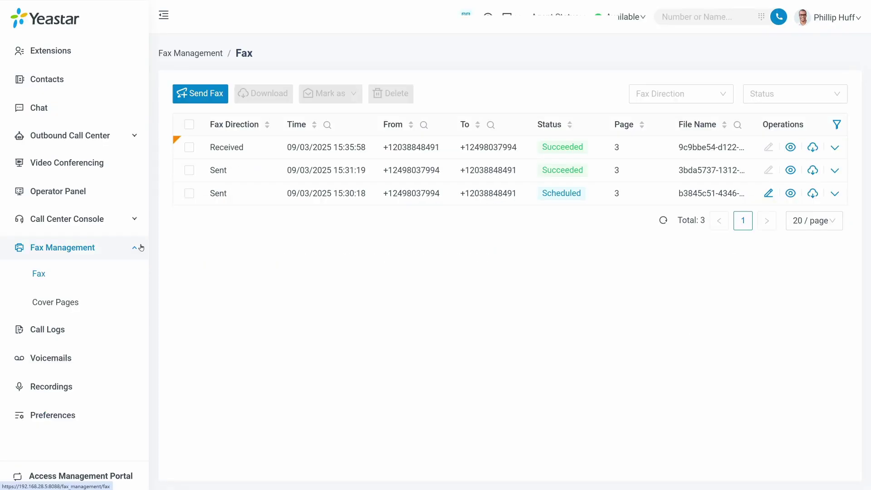
# - Download the received 3-page fax from the Linkus fax list
pyautogui.click(189, 148)
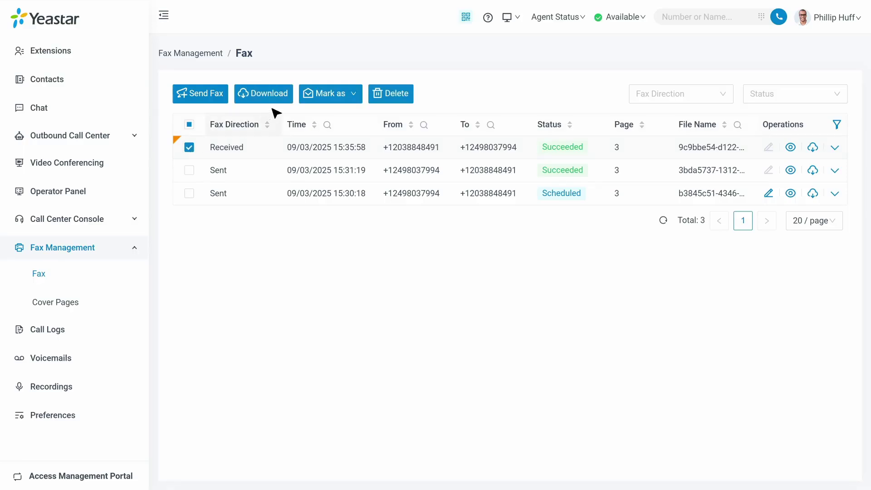
pyautogui.click(276, 99)
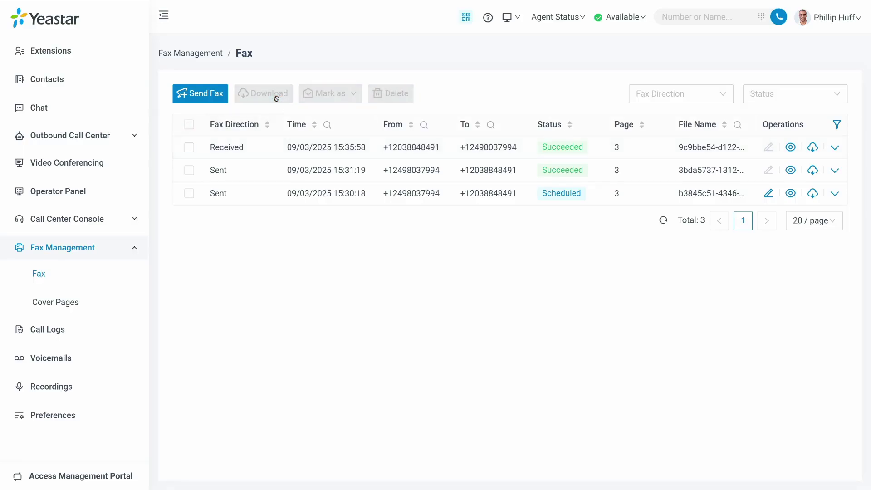